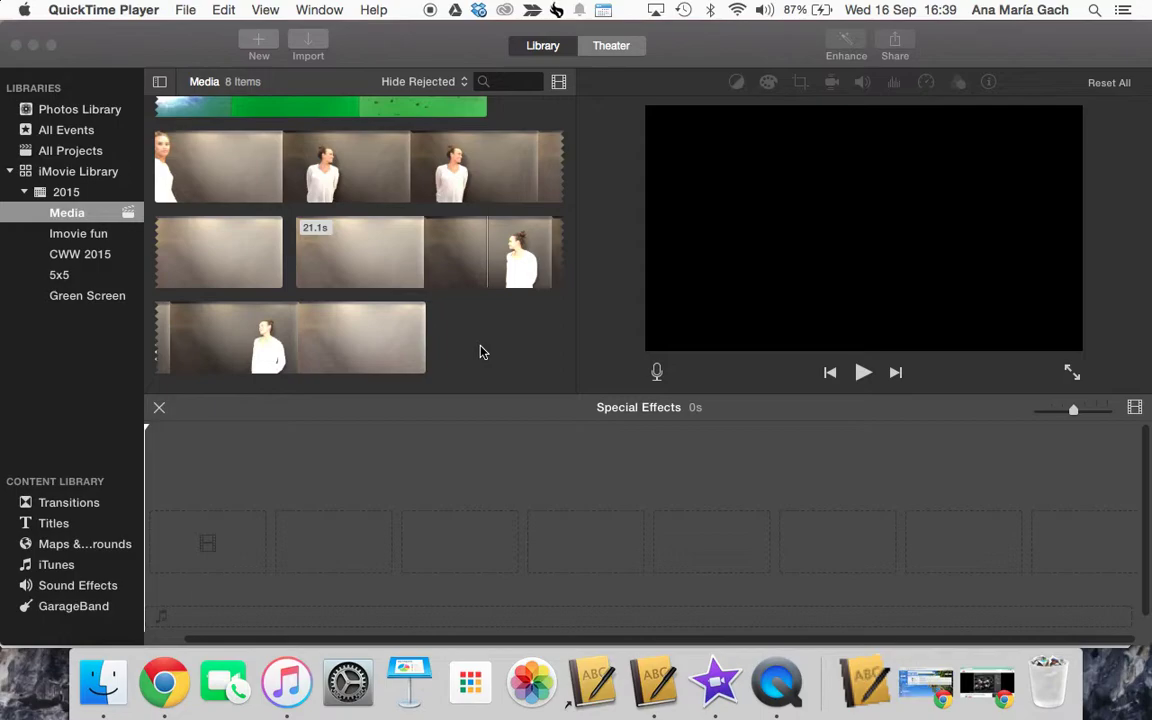
# Switch from QuickTime Player to iMovie, showing the empty Special Effects project and eight clips.
pyautogui.click(222, 155)
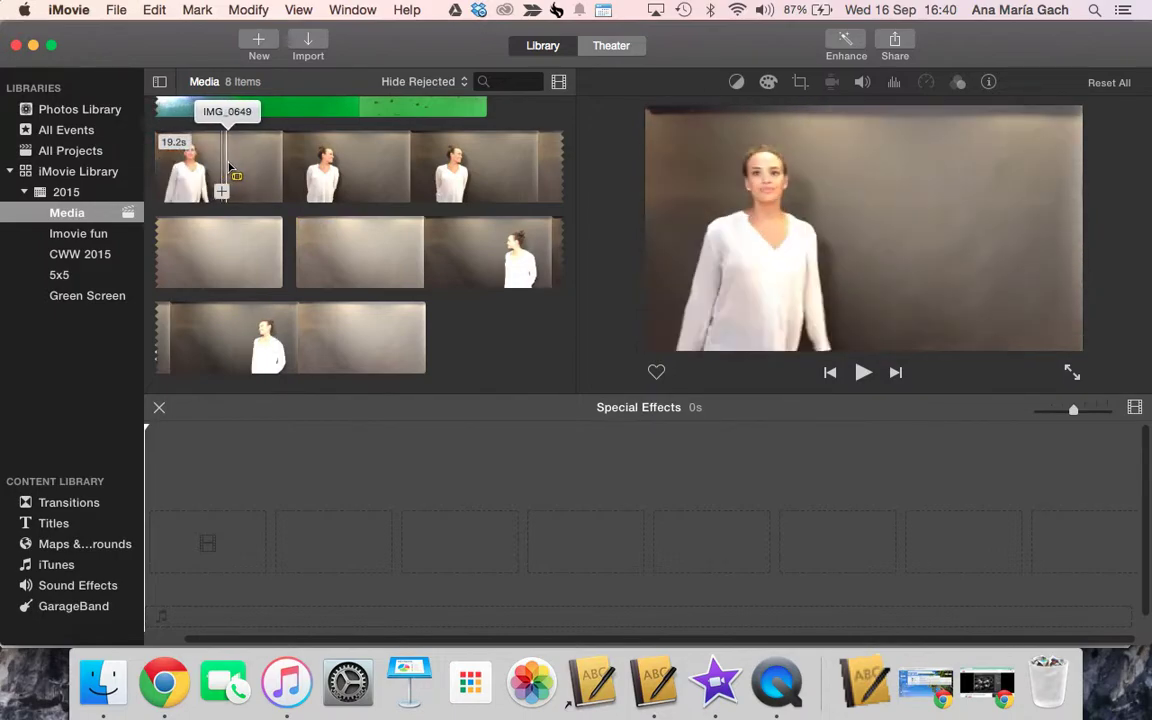
# Add a 15.3-second section of IMG_0649 to the empty Special Effects timeline as the main clip.
pyautogui.moveTo(195, 160); pyautogui.dragTo(185, 250)
pyautogui.moveTo(197, 175); pyautogui.dragTo(203, 497)
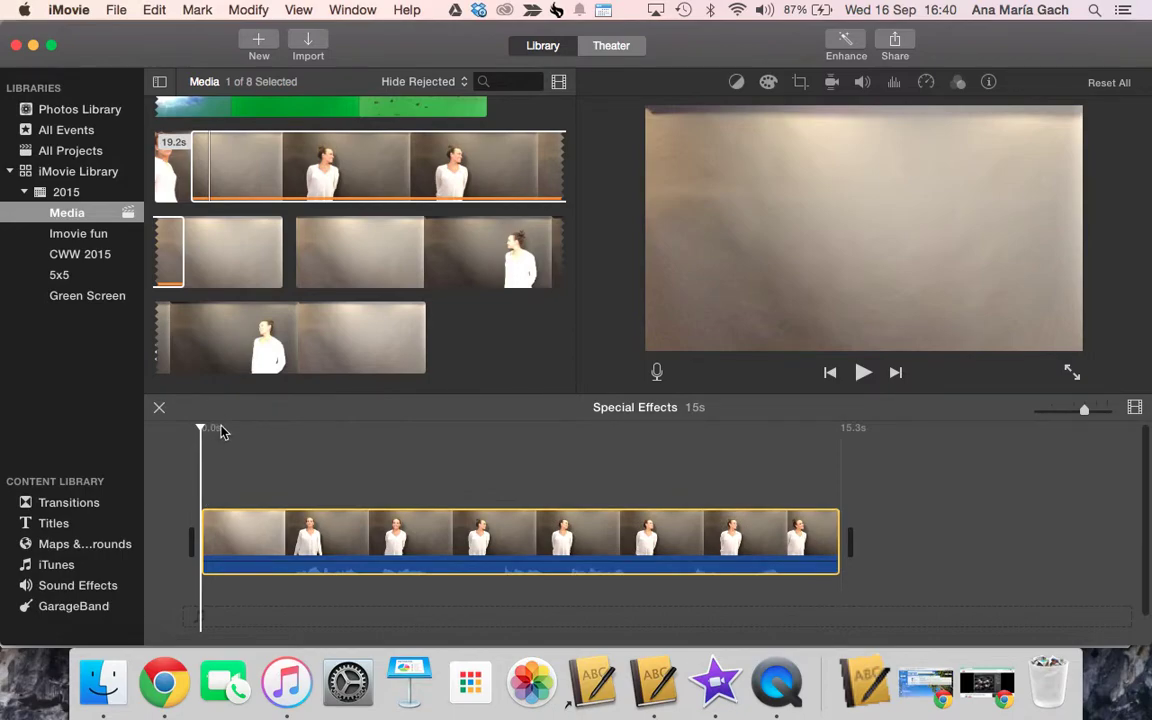
pyautogui.press('XF86AudioRaiseVolume')
pyautogui.press('XF86AudioRaiseVolume')
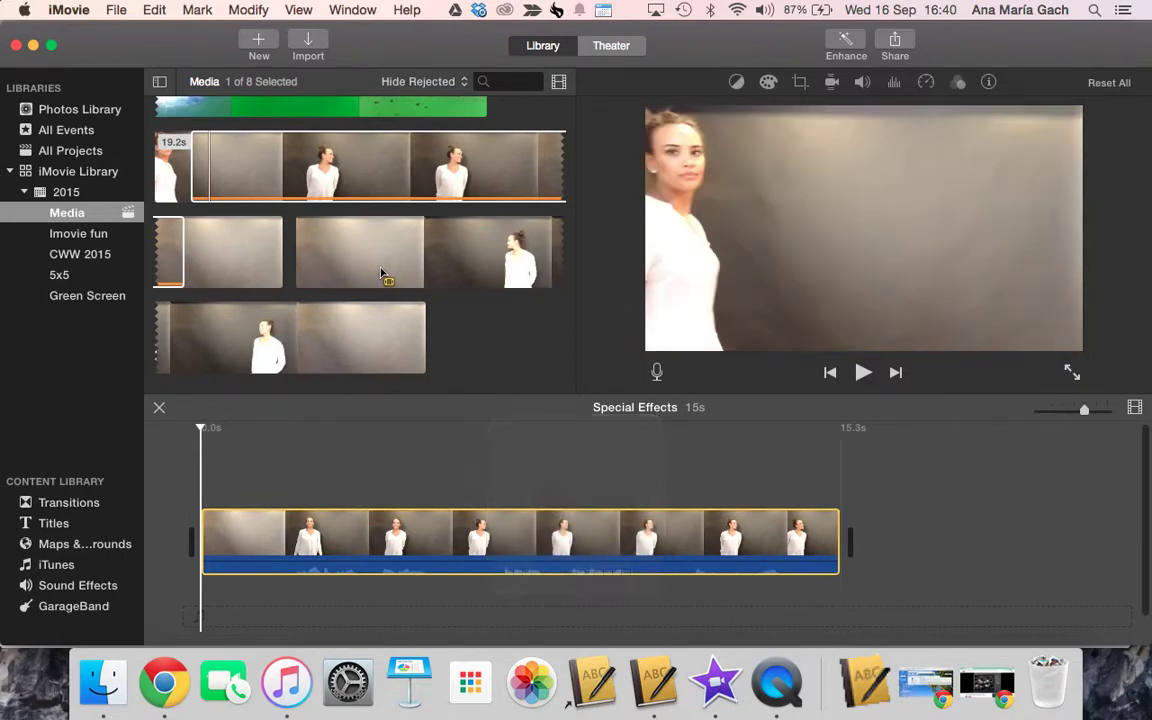
pyautogui.click(333, 255)
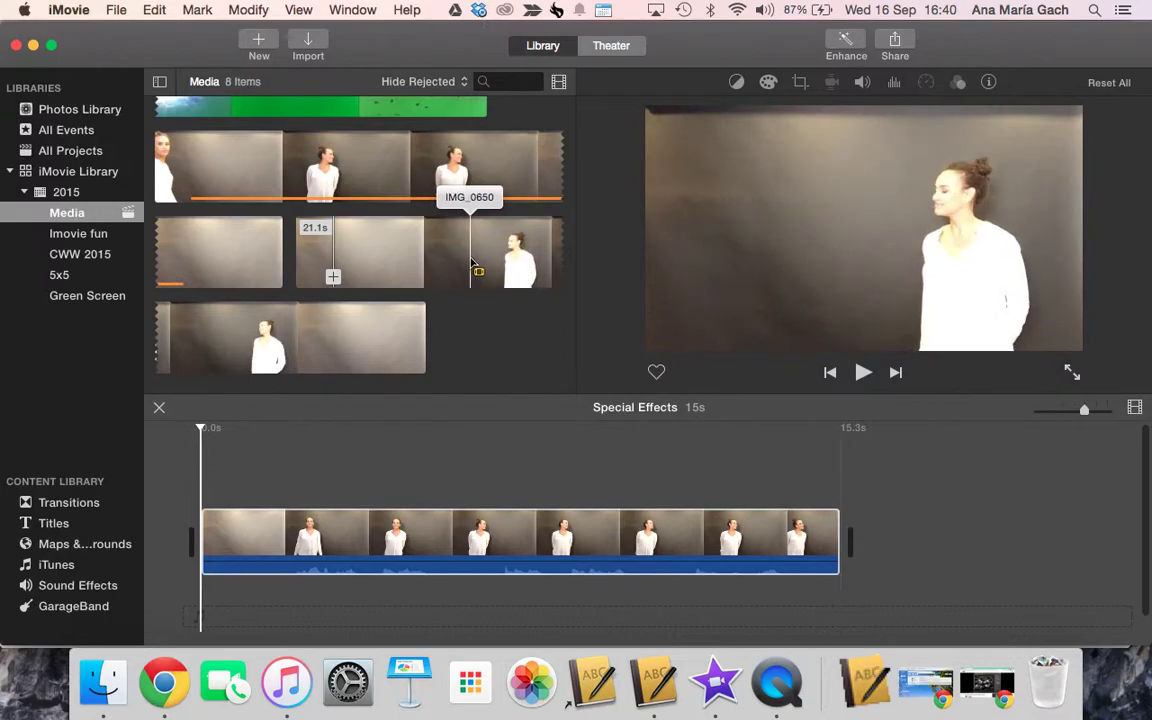
# Layer an 11.5-second section of IMG_0650 above the main clip, play it back, and select it.
pyautogui.moveTo(470, 256); pyautogui.dragTo(355, 351)
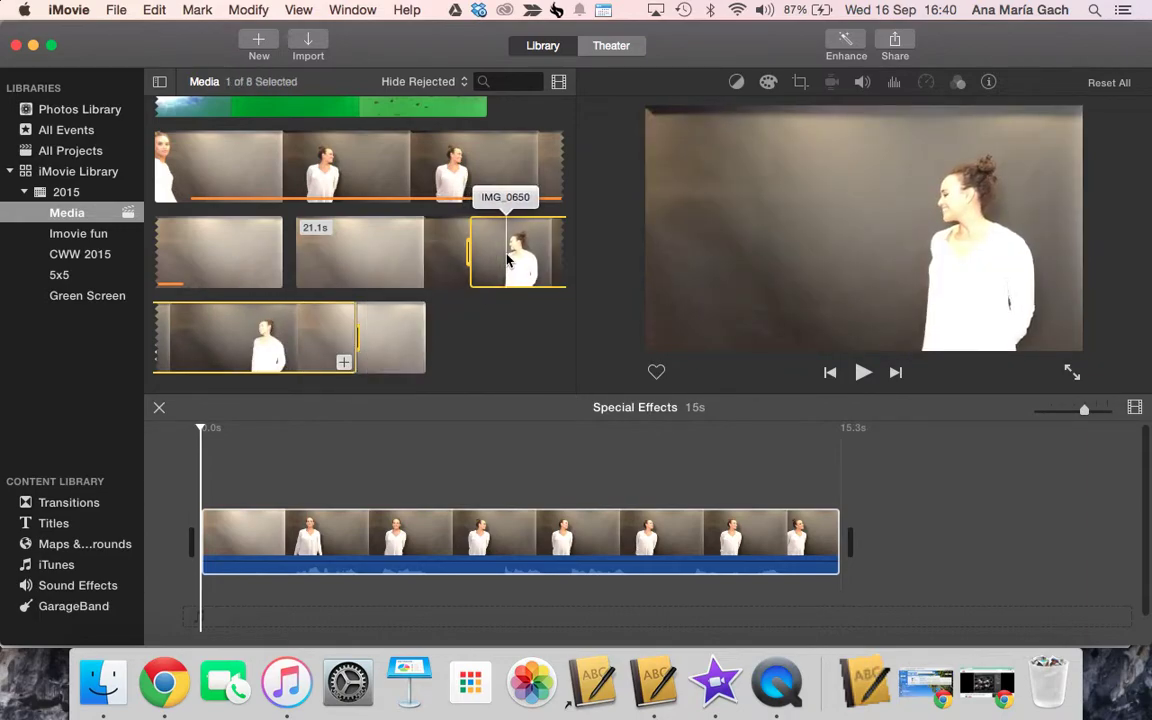
pyautogui.moveTo(496, 283); pyautogui.dragTo(303, 452)
pyautogui.click(303, 452)
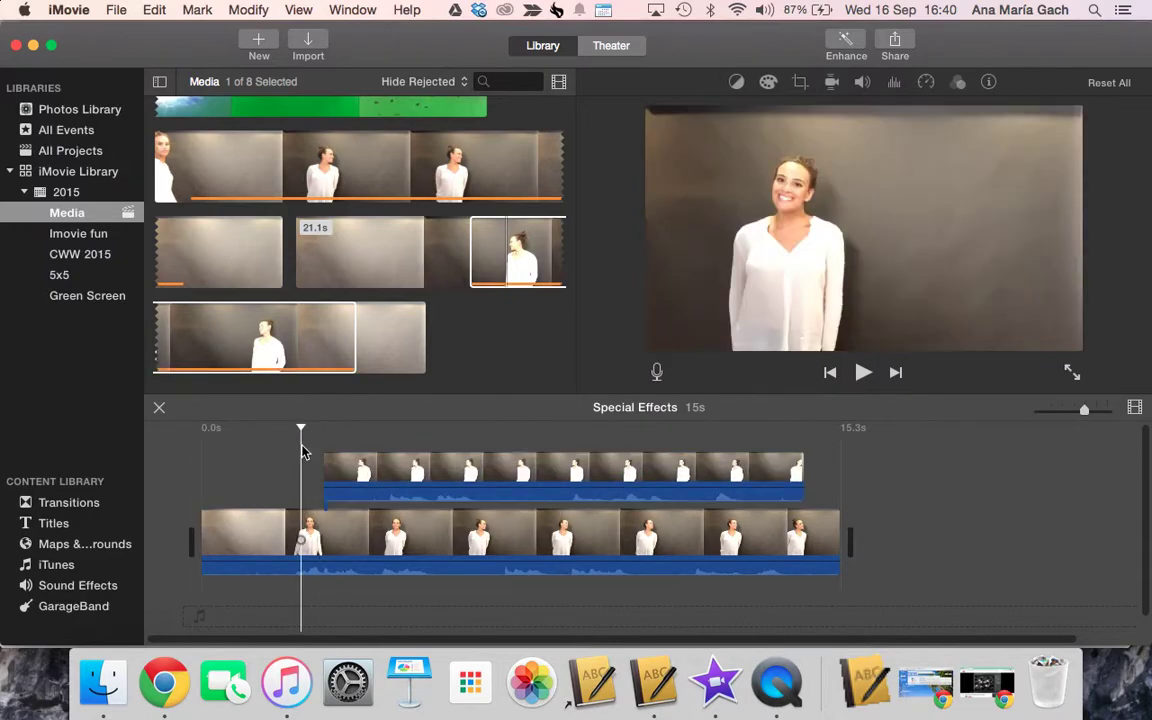
pyautogui.press('space')
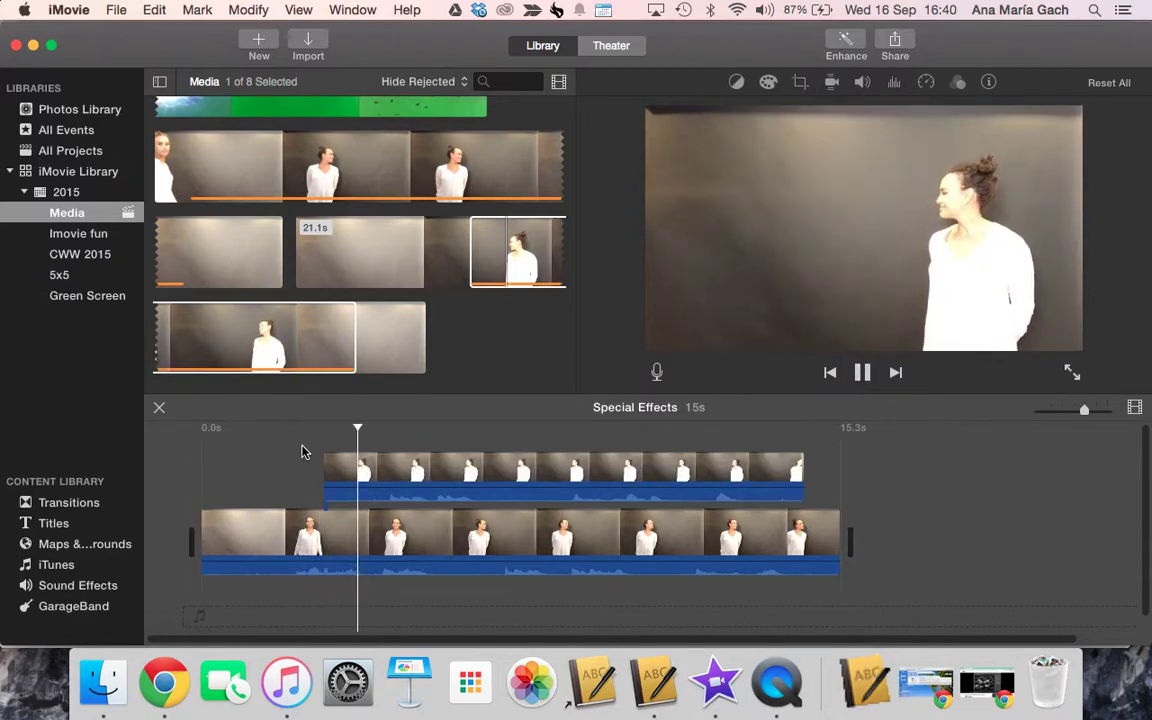
pyautogui.press('space')
pyautogui.click(381, 483)
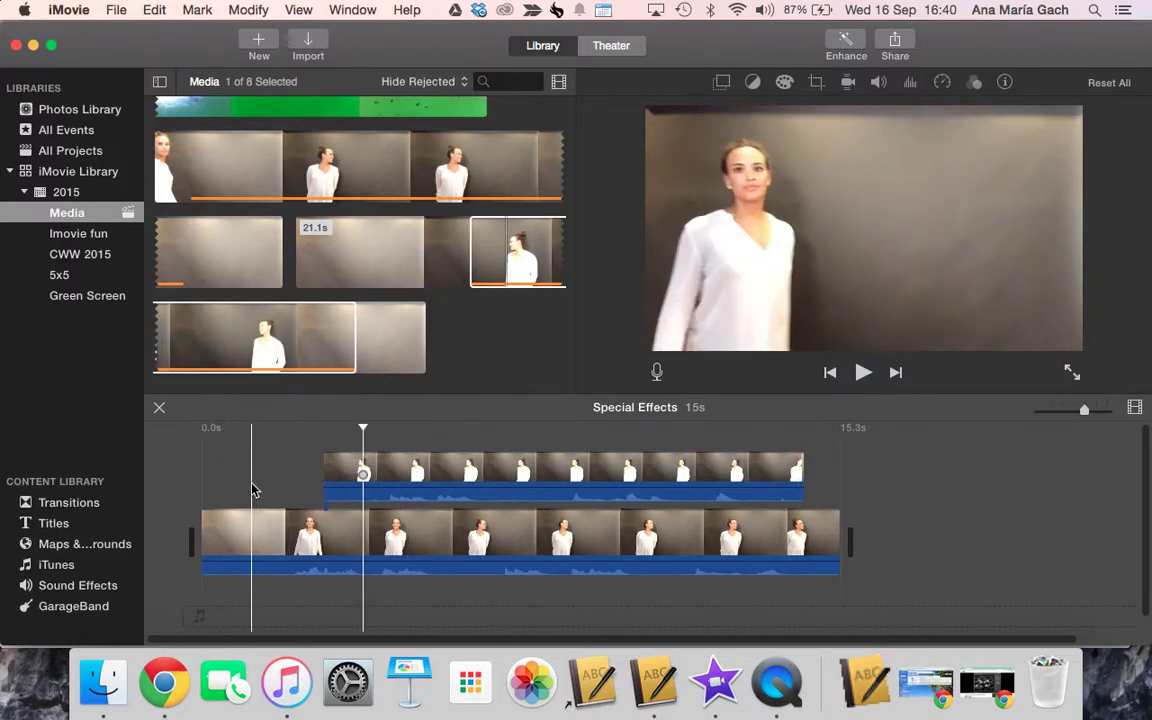
pyautogui.click(254, 489)
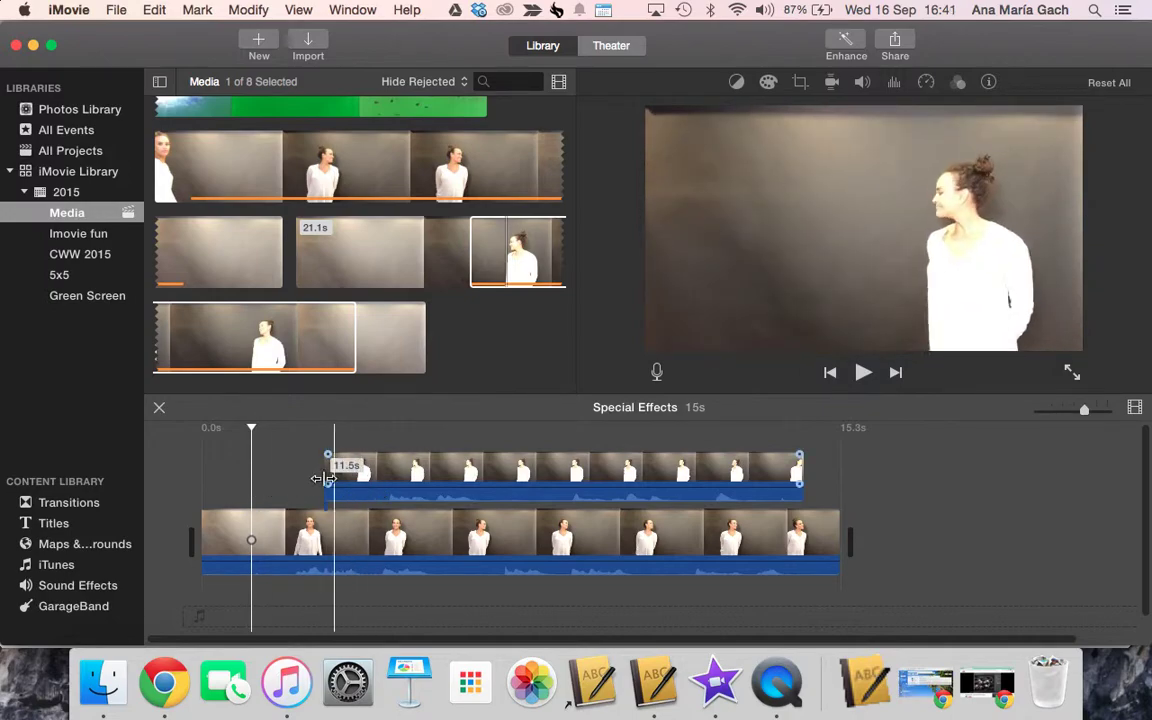
pyautogui.click(387, 470)
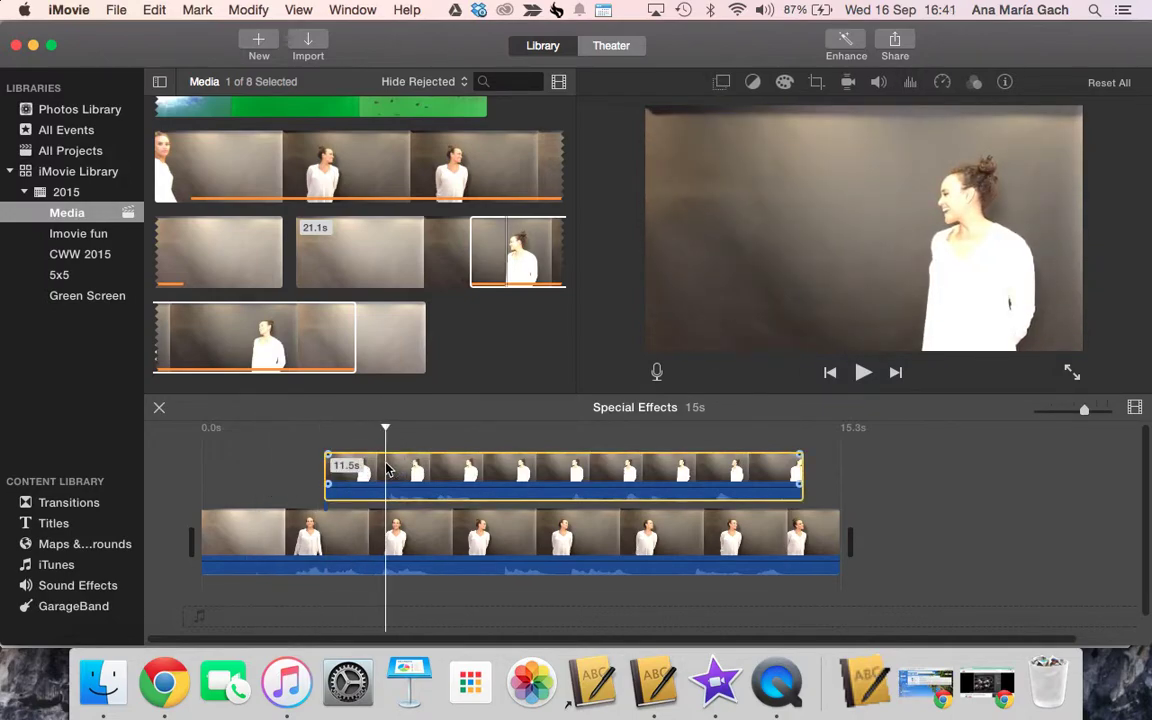
# Try the Side by Side overlay style, then set the connected clip to Picture in Picture.
pyautogui.click(723, 84)
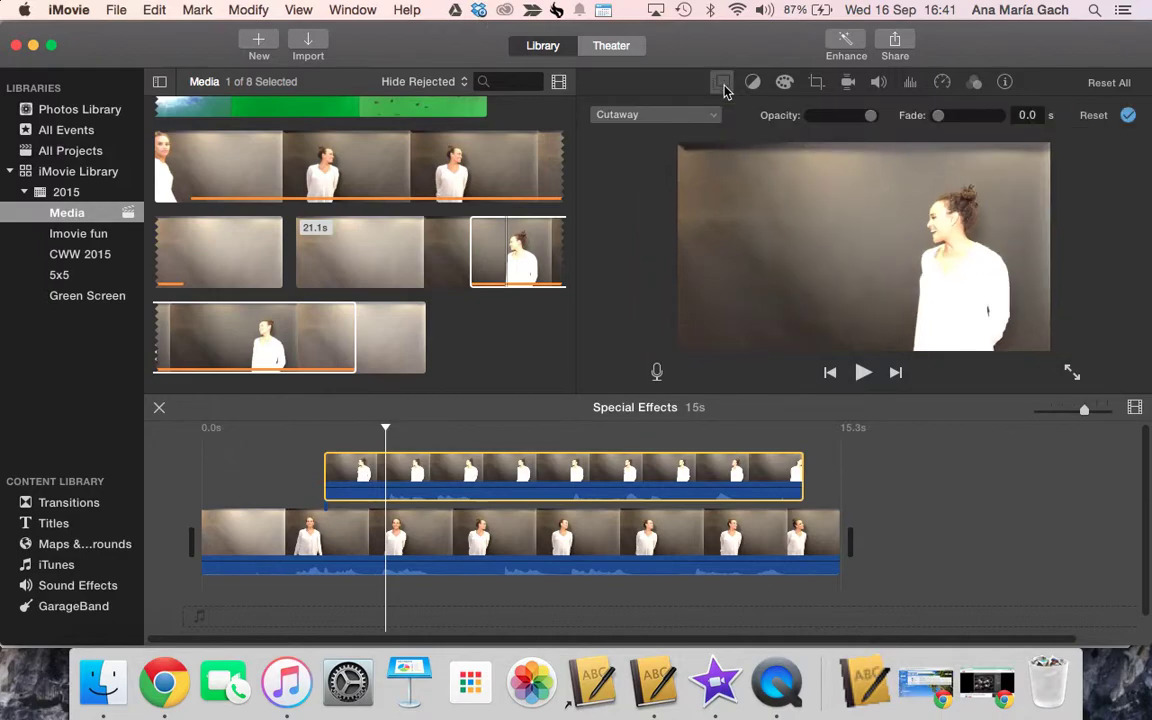
pyautogui.click(645, 116)
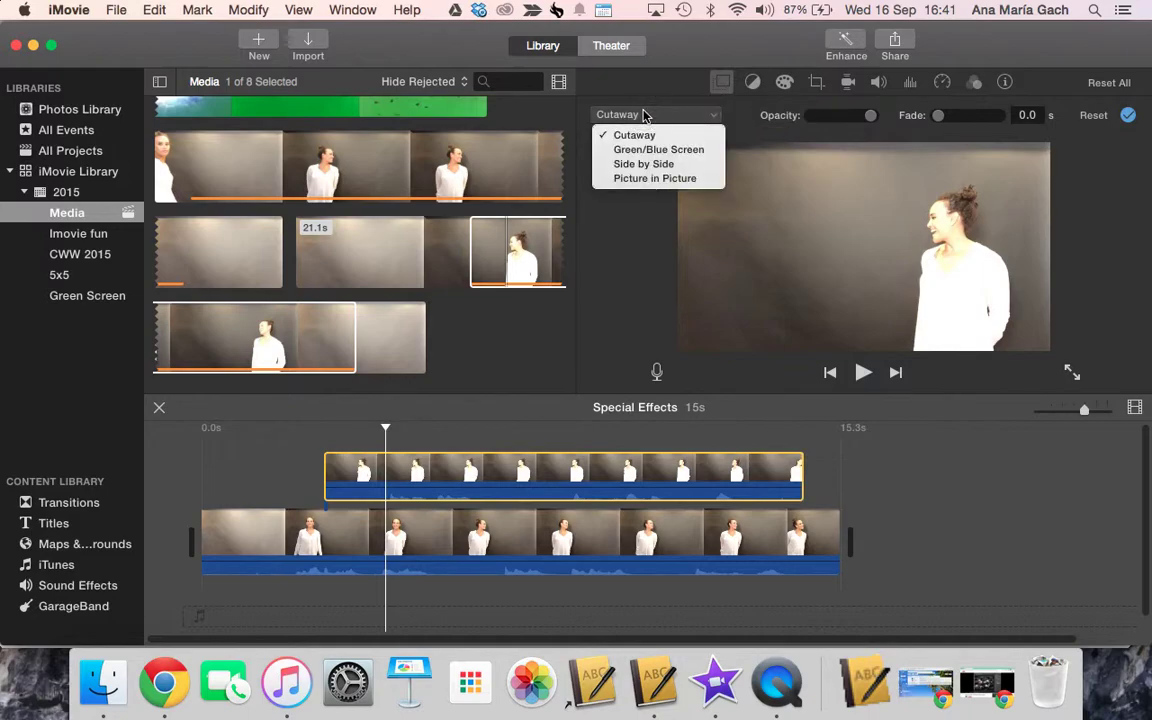
pyautogui.click(664, 165)
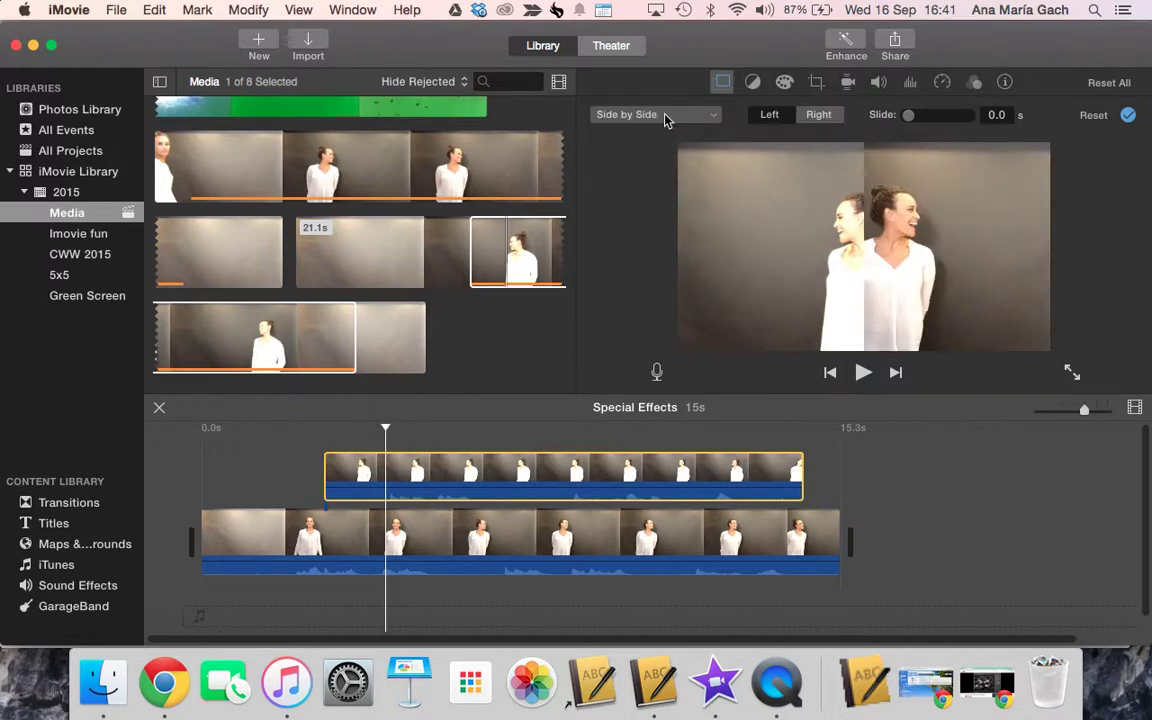
pyautogui.click(664, 116)
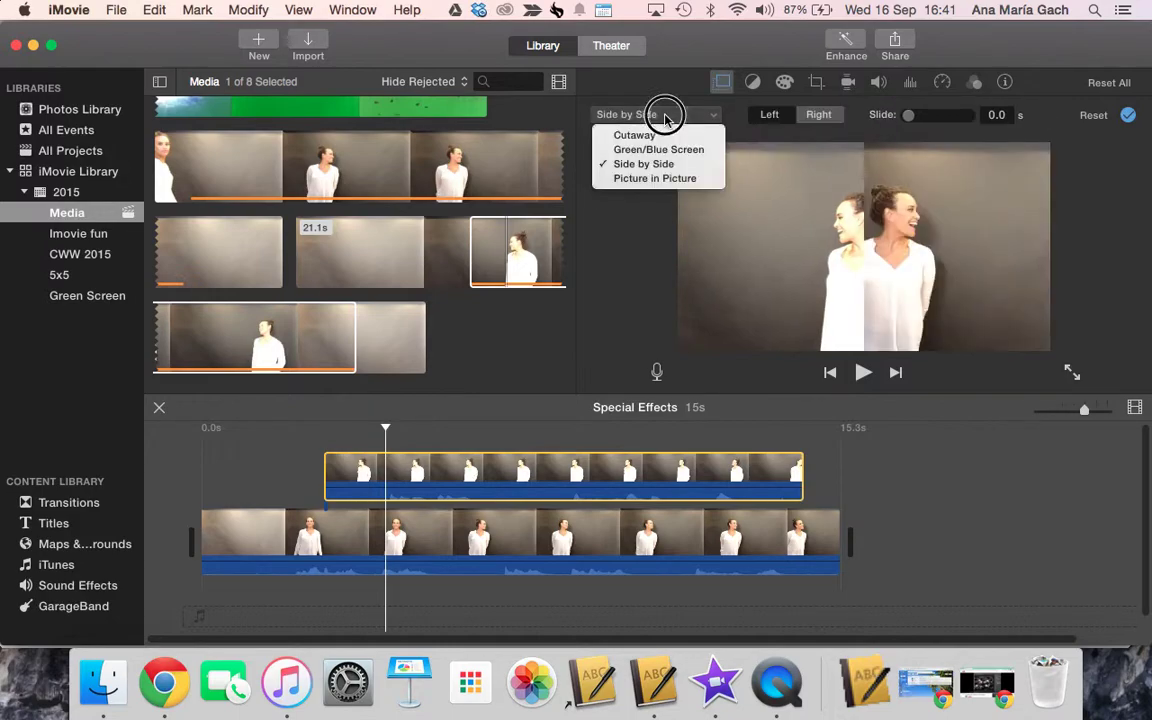
pyautogui.click(670, 179)
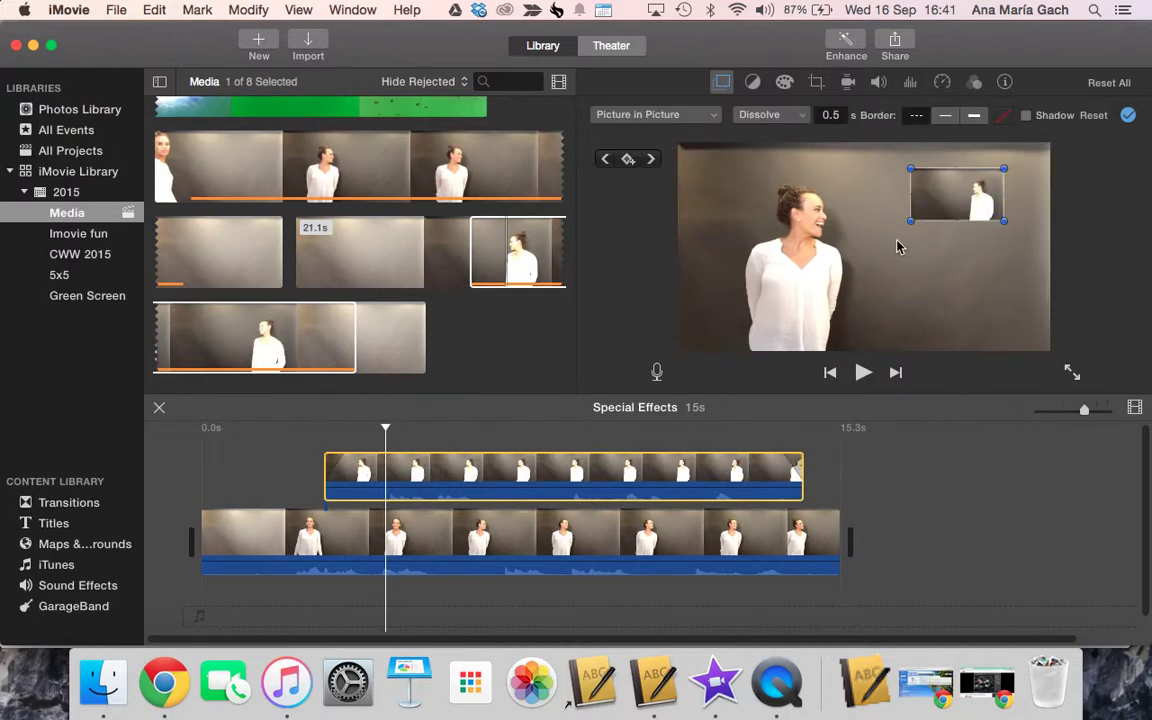
# Enlarge the picture-in-picture inset, then switch the overlay style to Green/Blue Screen.
pyautogui.moveTo(912, 218); pyautogui.dragTo(826, 268)
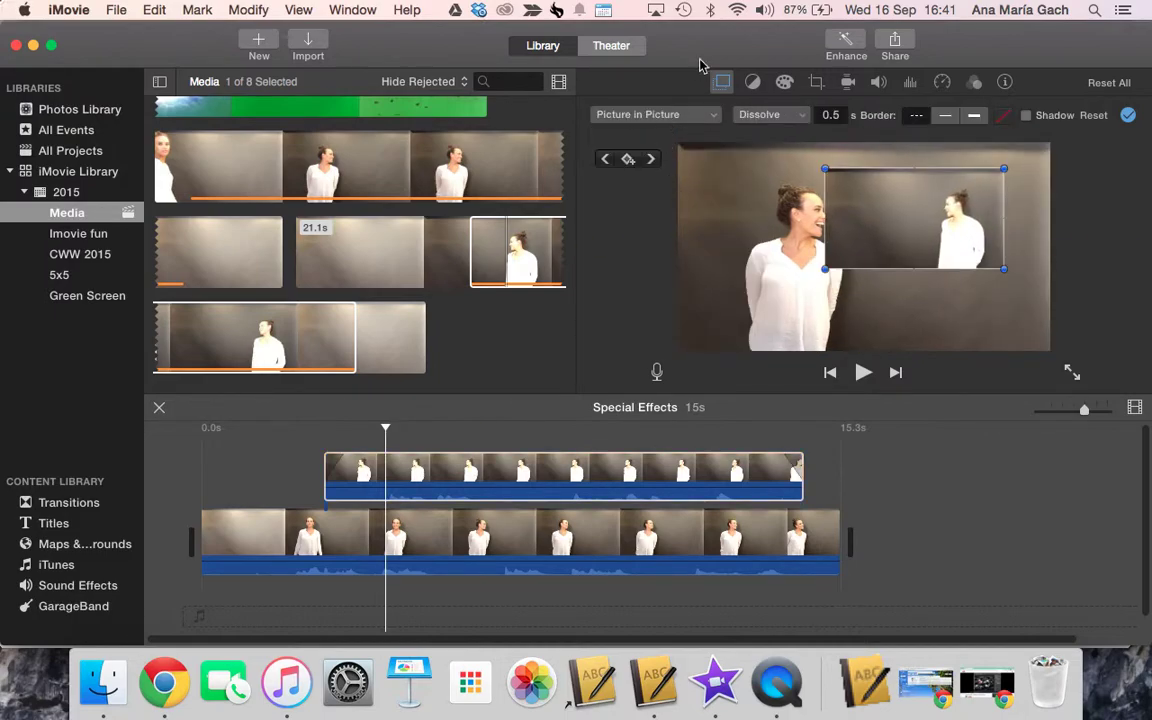
pyautogui.click(666, 115)
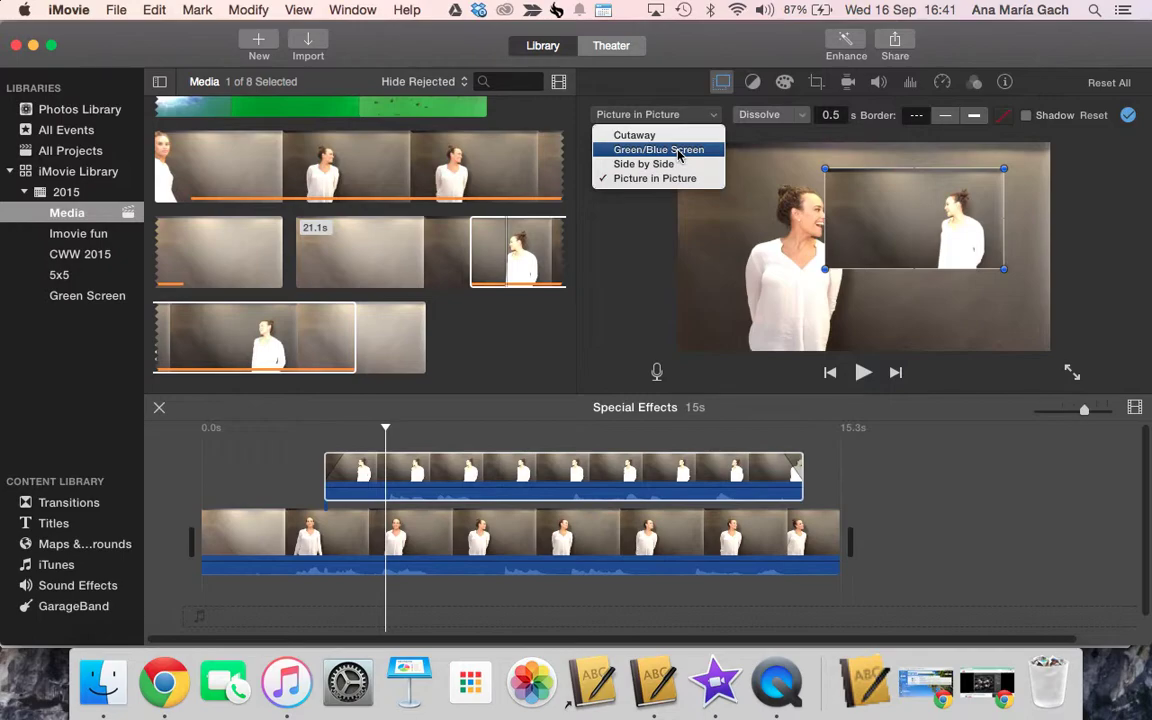
pyautogui.click(678, 150)
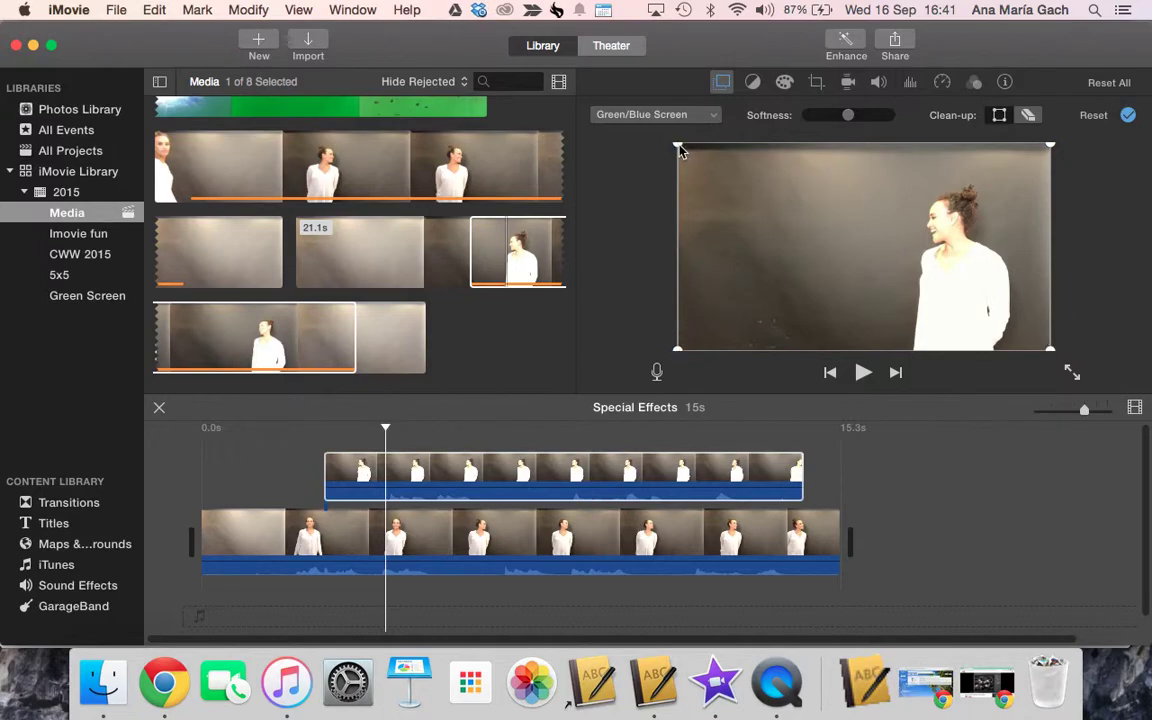
# Crop the Green/Blue Screen clean-up area to its right portion, showing both women, and apply it.
pyautogui.moveTo(680, 150); pyautogui.dragTo(914, 146)
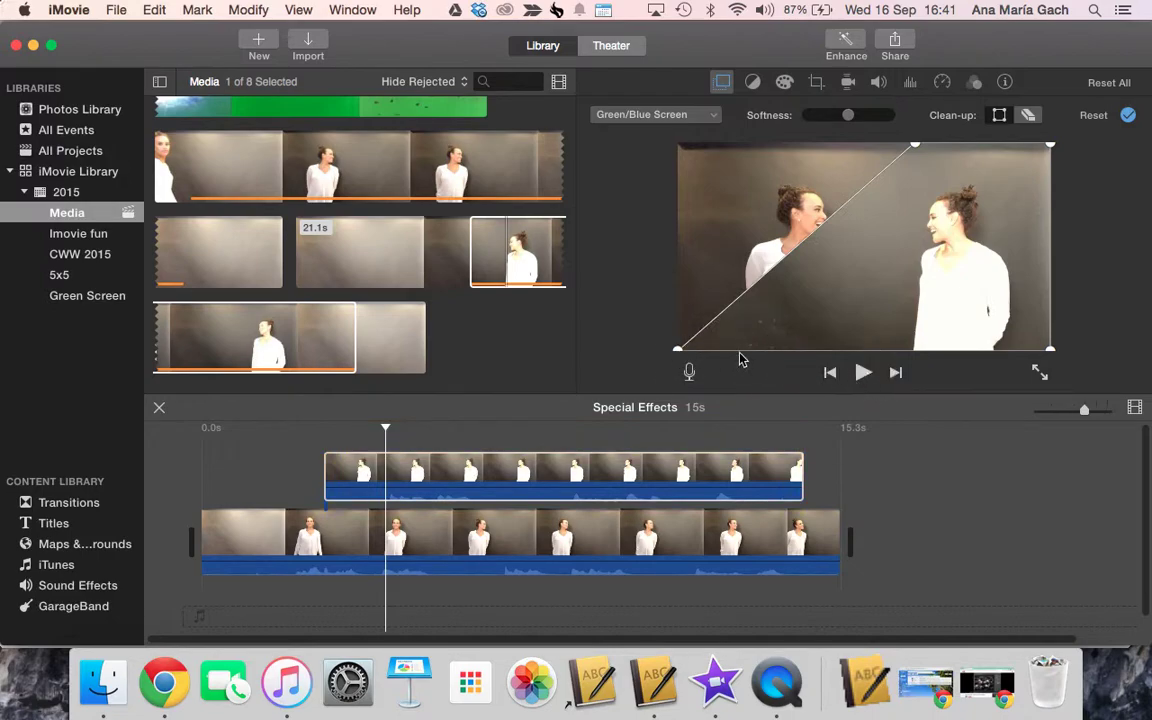
pyautogui.moveTo(678, 350); pyautogui.dragTo(897, 378)
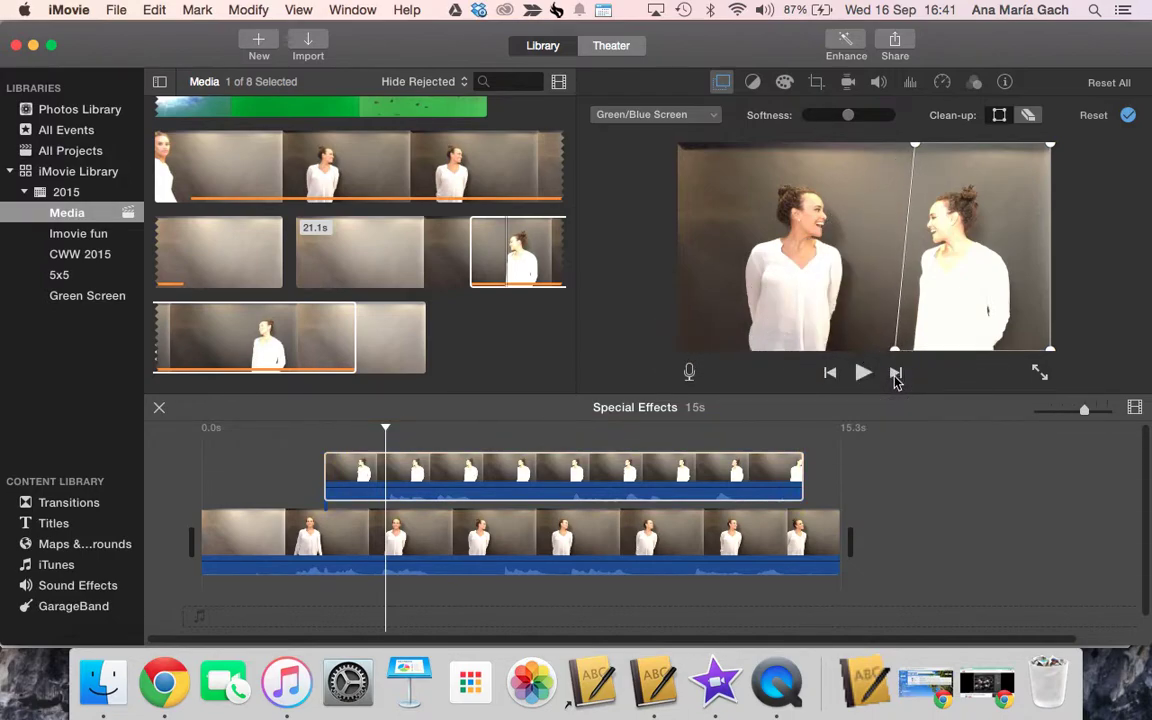
pyautogui.moveTo(1052, 148)
pyautogui.mouseDown()
pyautogui.moveTo(1000, 206)
pyautogui.moveTo(1040, 163)
pyautogui.mouseUp()
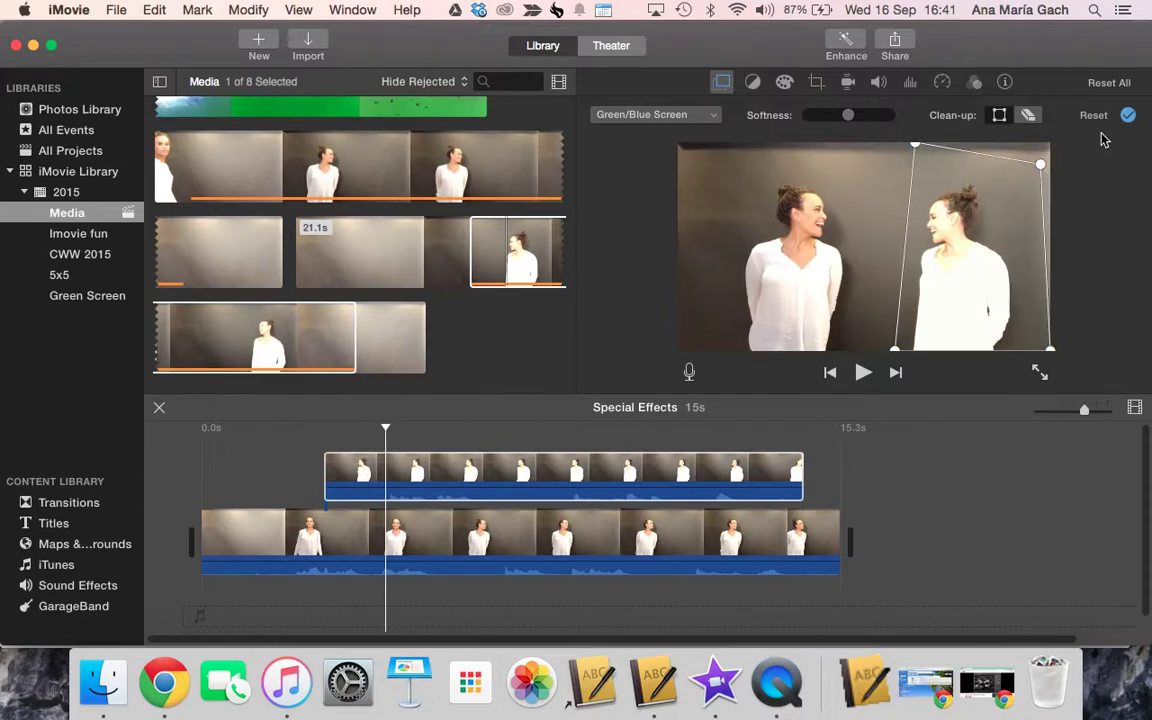
pyautogui.click(1127, 116)
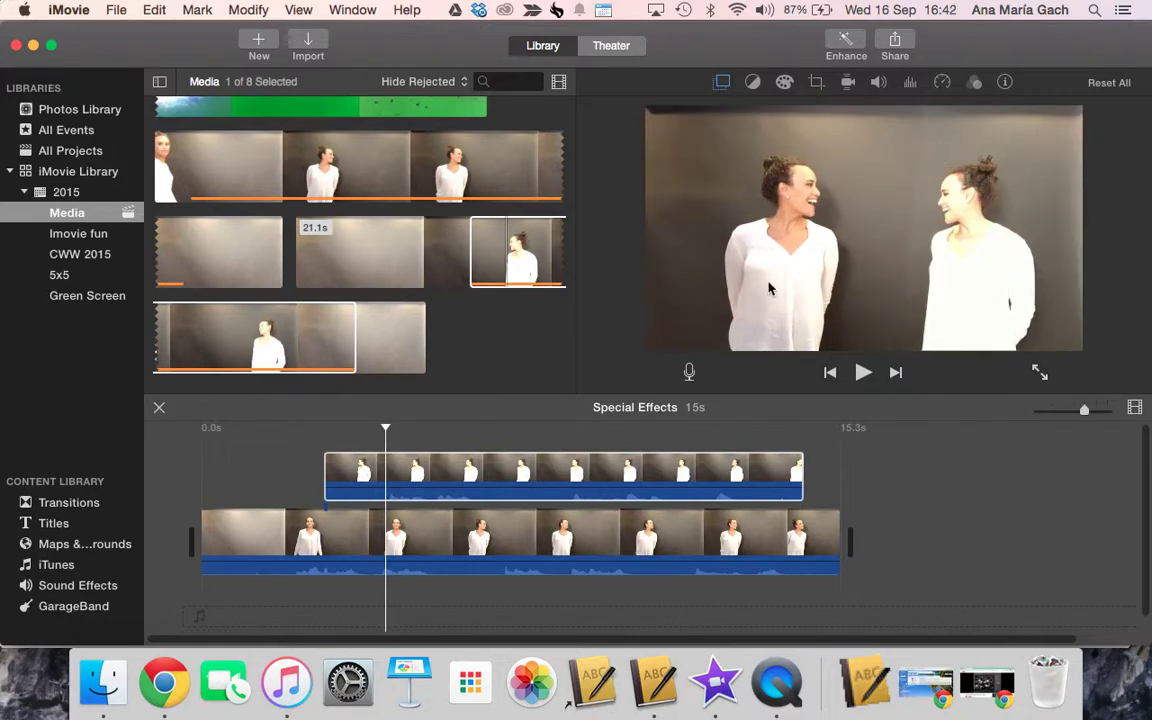
# Preview the clone from the project start and move the overlay clip slightly later.
pyautogui.click(384, 428)
pyautogui.moveTo(384, 428); pyautogui.dragTo(287, 442)
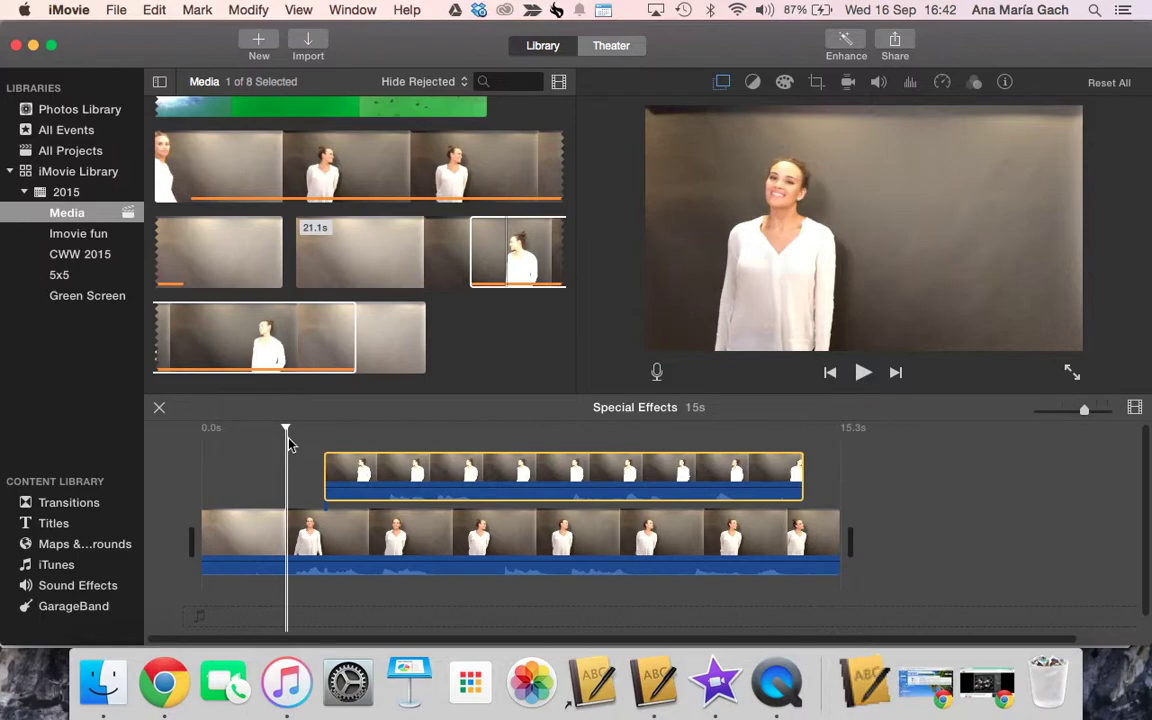
pyautogui.press('XF86AudioRaiseVolume')
pyautogui.press('space')
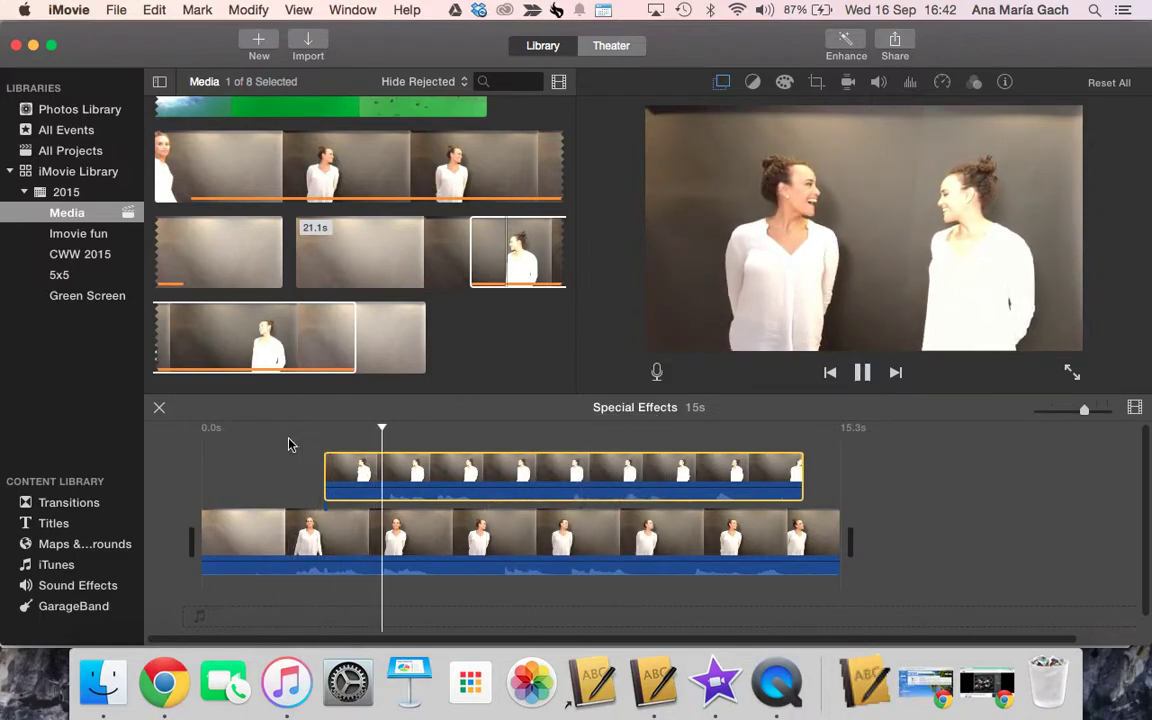
pyautogui.press('space')
pyautogui.moveTo(432, 461); pyautogui.dragTo(473, 460)
# Lengthen the overlay clip from its start edge so it runs 13.4 seconds.
pyautogui.click(325, 474)
pyautogui.press('space')
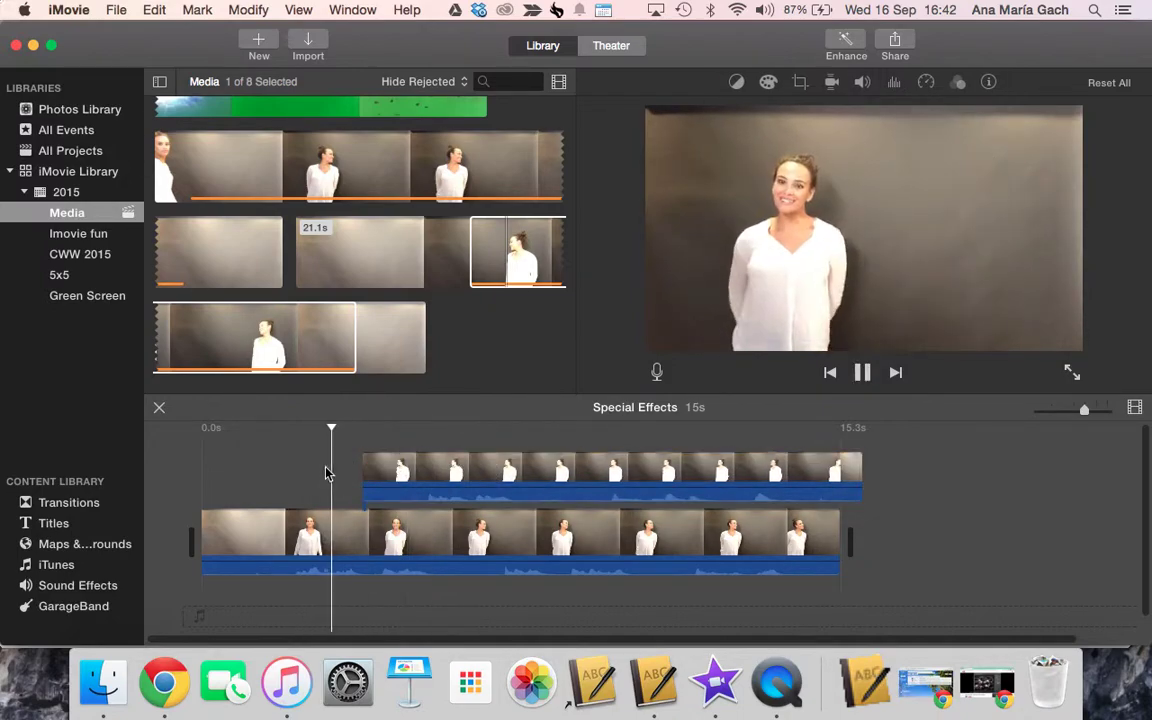
pyautogui.press('space')
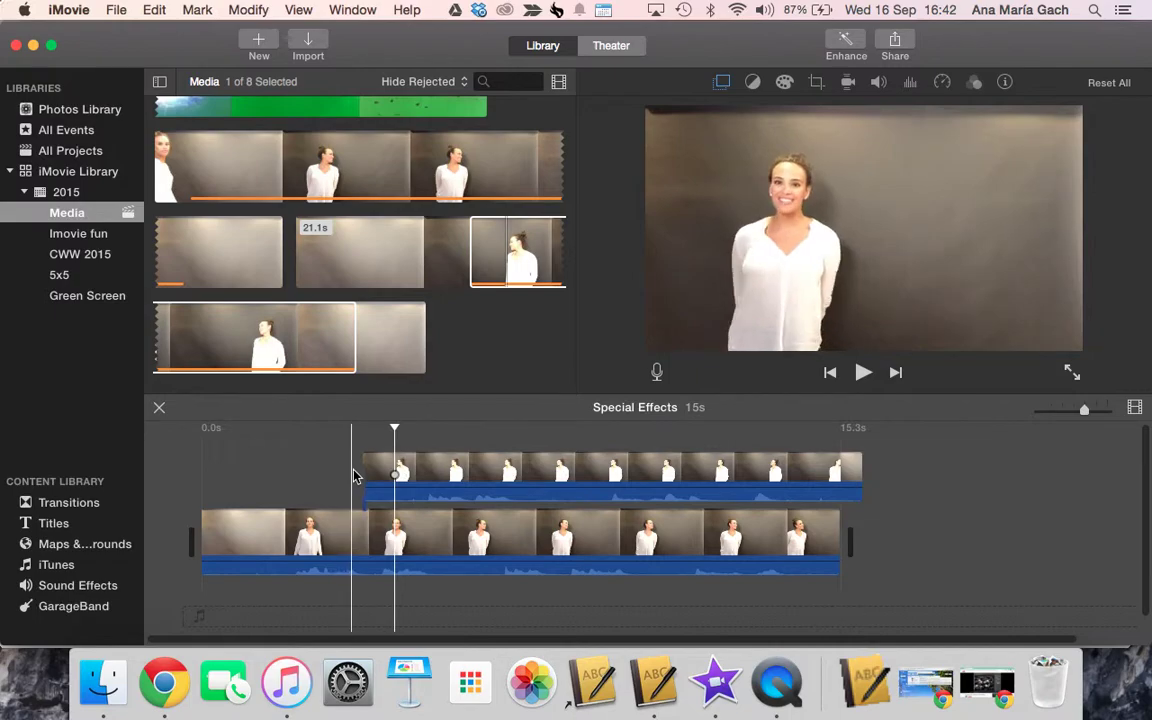
pyautogui.click(362, 471)
pyautogui.moveTo(357, 472); pyautogui.dragTo(444, 477)
# Play back the project and shift the overlay clip slightly earlier.
pyautogui.click(292, 490)
pyautogui.press('space')
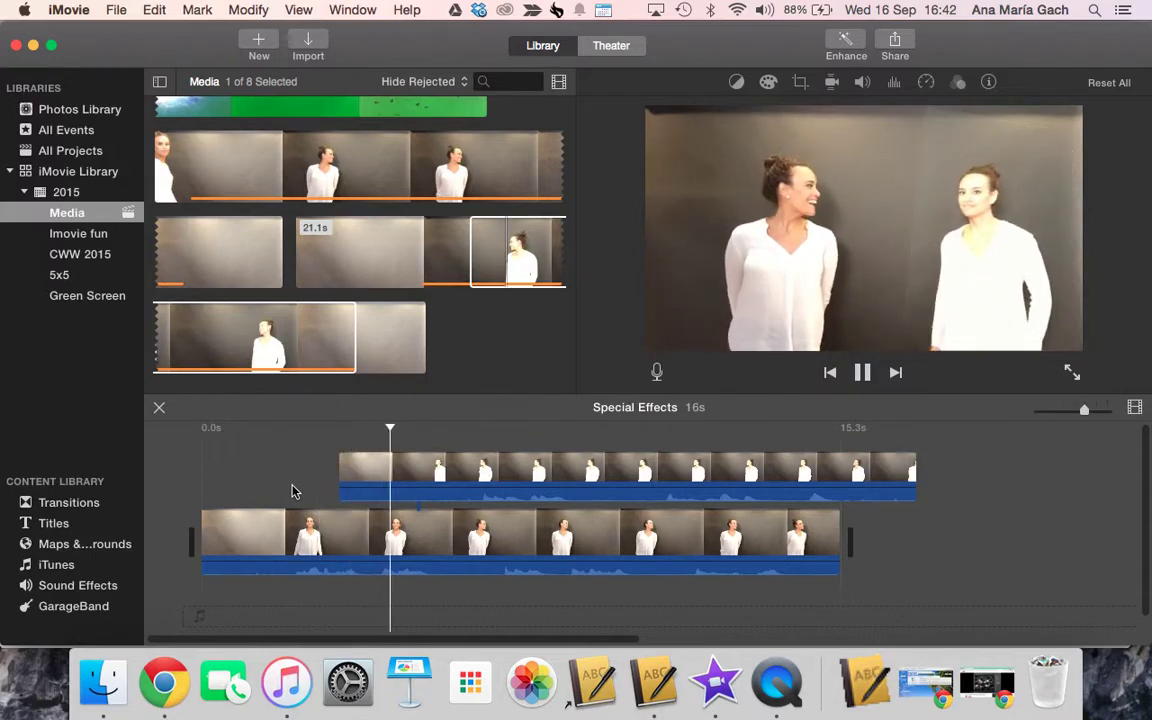
pyautogui.click(348, 486)
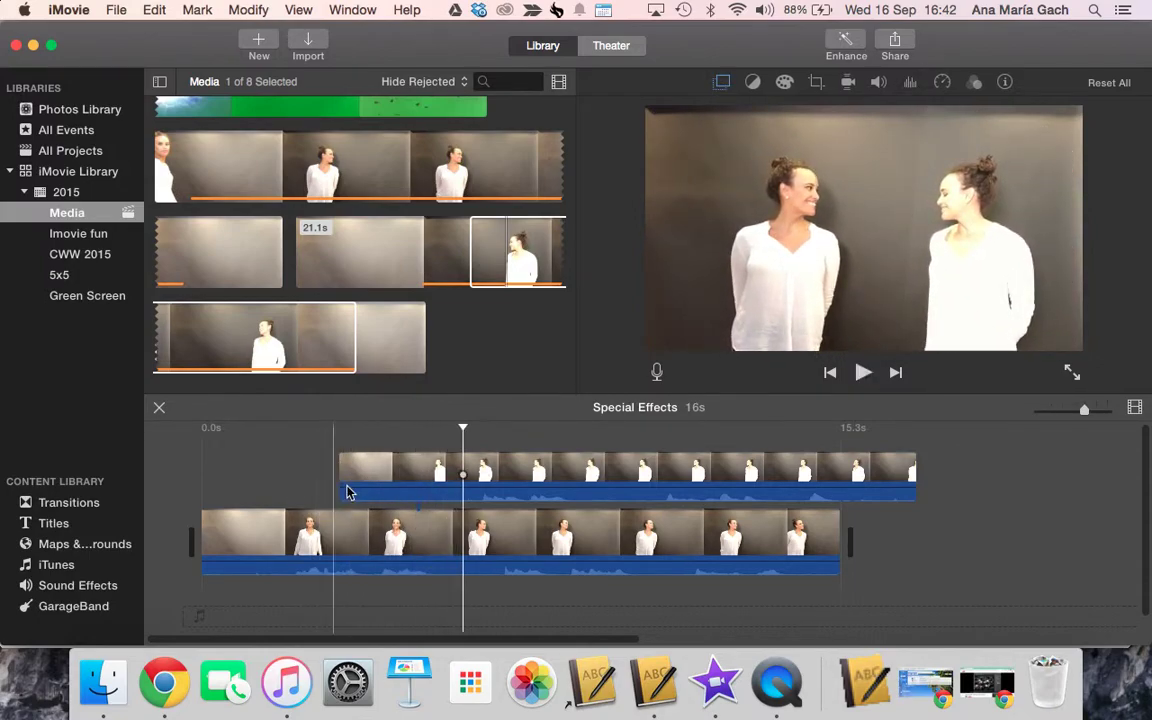
pyautogui.moveTo(376, 472); pyautogui.dragTo(350, 470)
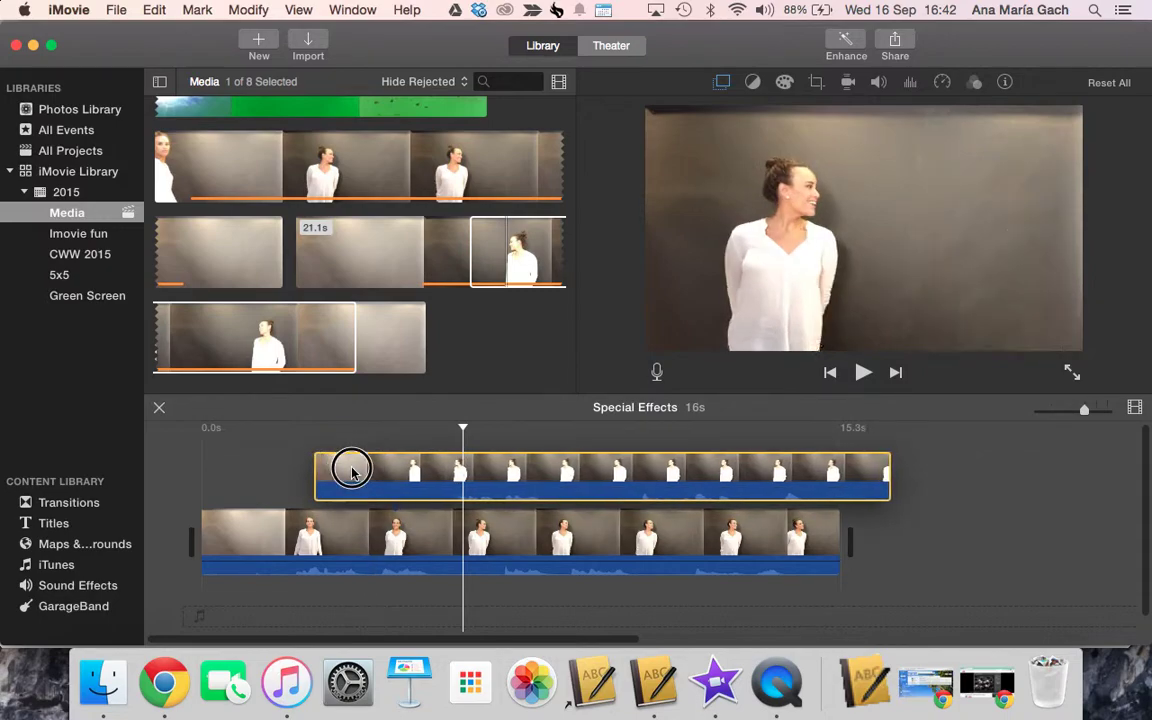
pyautogui.click(623, 510)
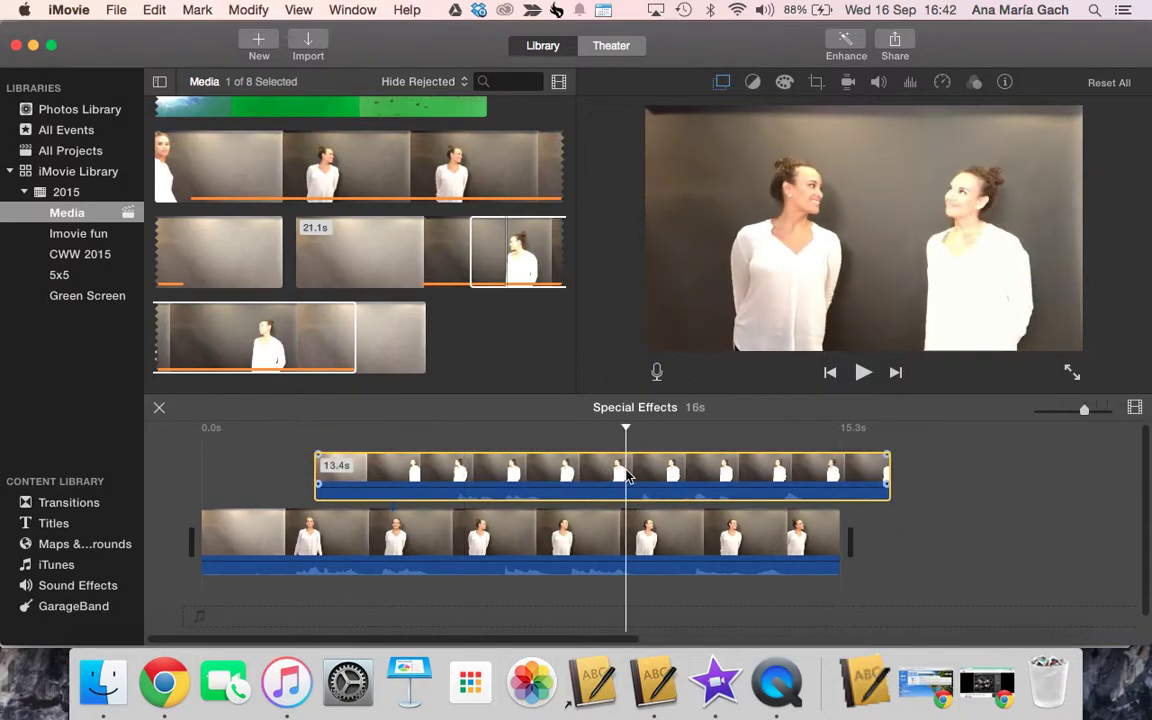
# Extend the Green/Blue Screen crop to the frame's top-right corner and apply it.
pyautogui.click(364, 476)
pyautogui.click(724, 84)
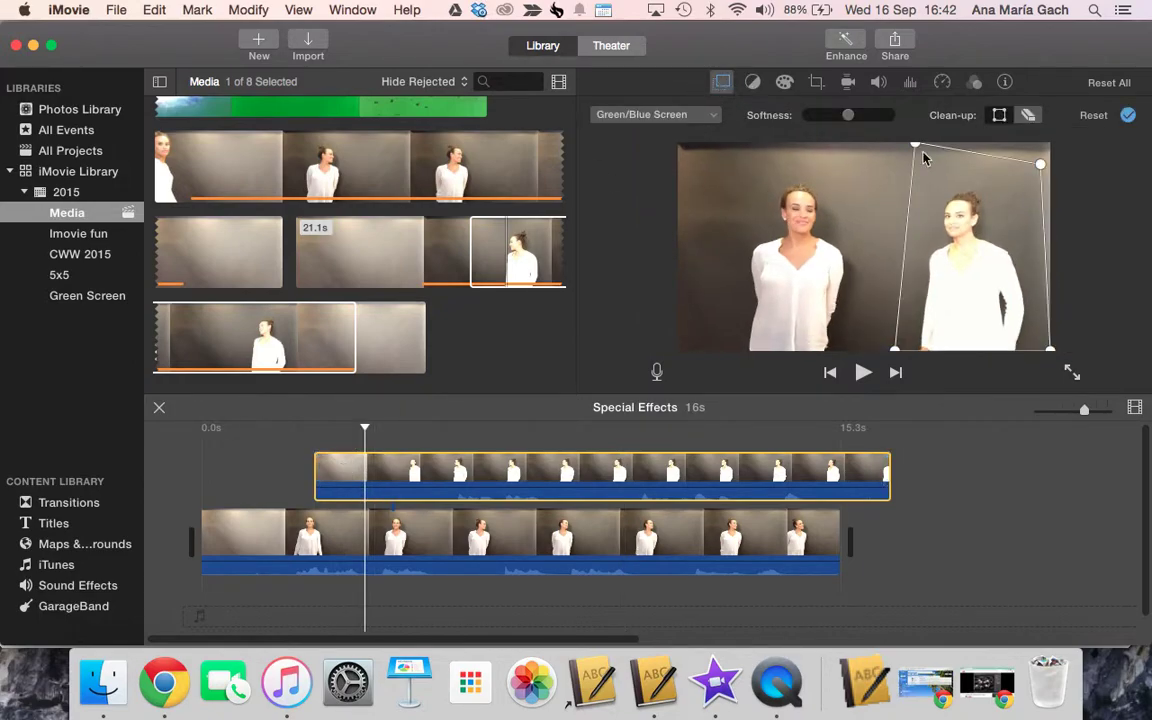
pyautogui.moveTo(1041, 170); pyautogui.dragTo(1068, 120)
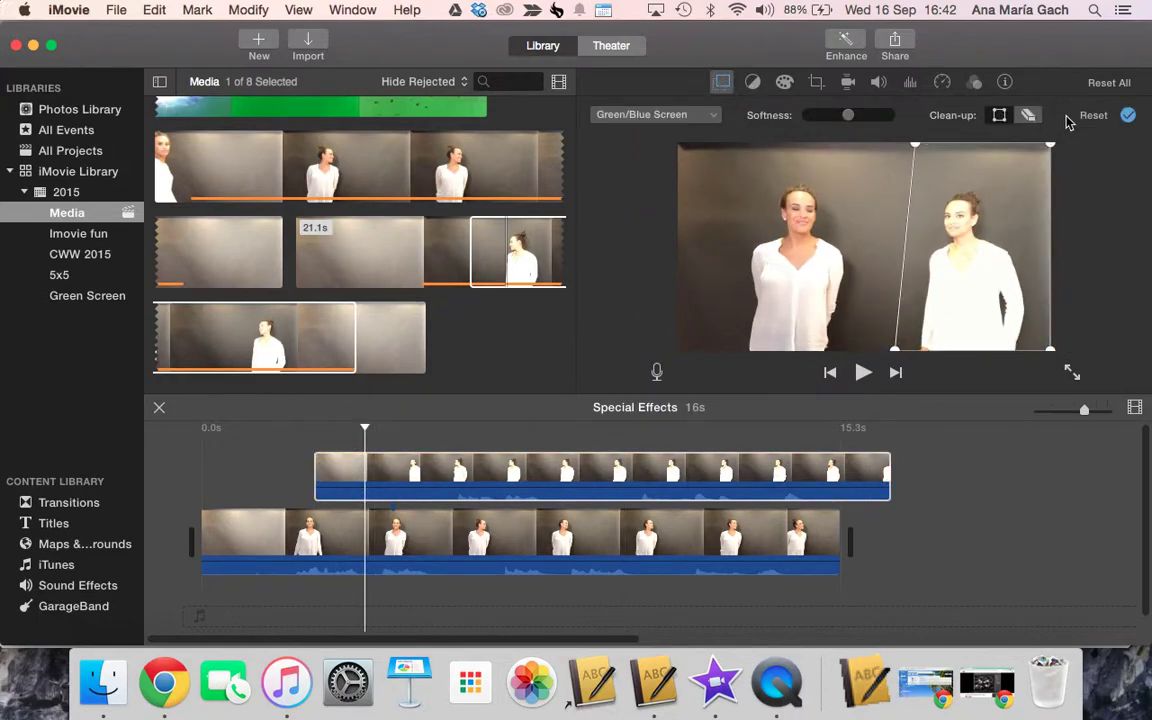
pyautogui.click(1127, 116)
# Review playback and nudge the overlay clip, bringing the project back to 15s.
pyautogui.click(278, 447)
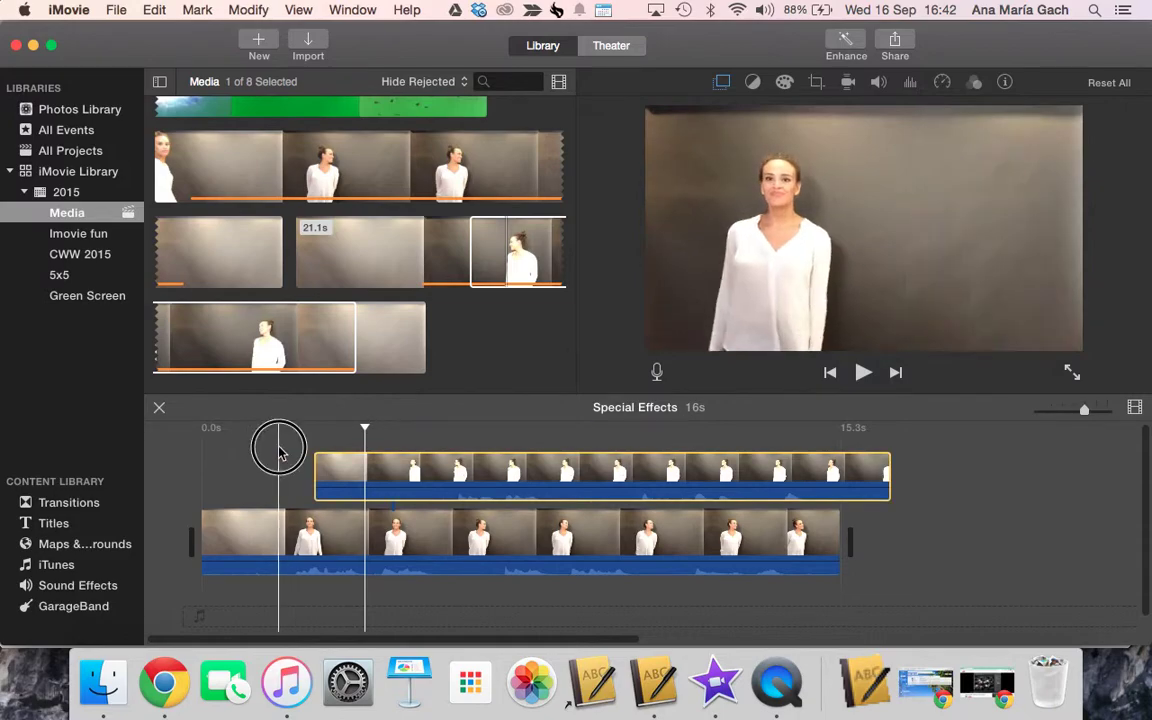
pyautogui.press('space')
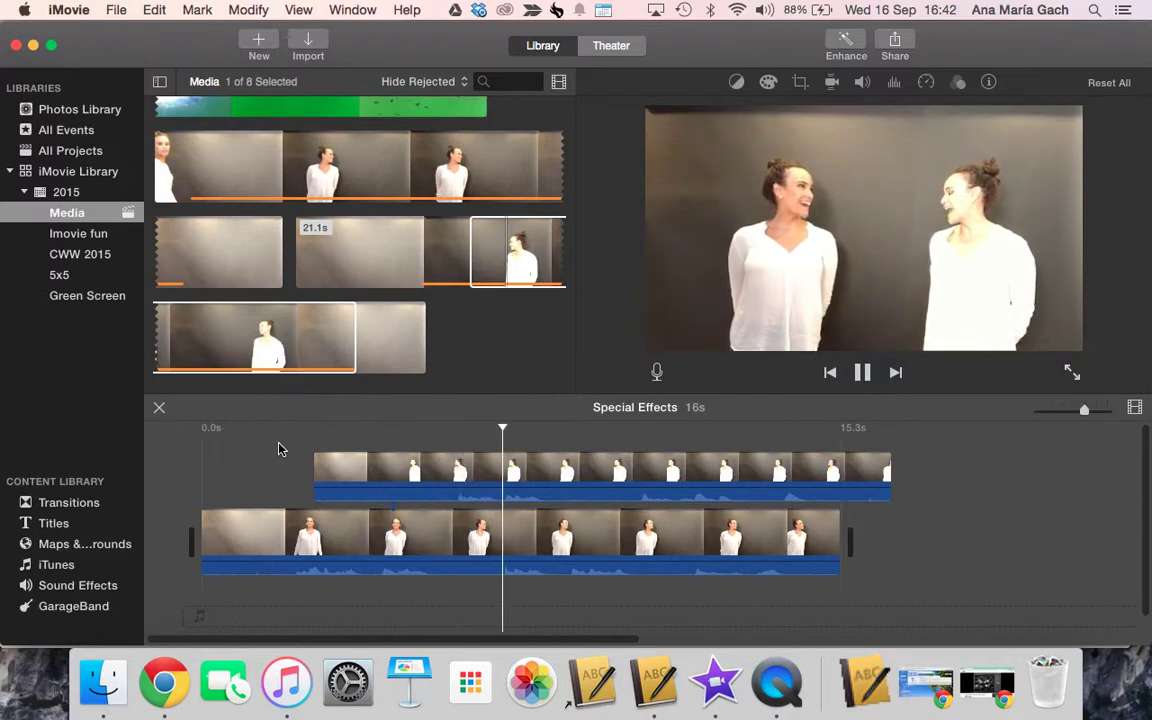
pyautogui.press('space')
pyautogui.click(390, 478)
pyautogui.moveTo(390, 478); pyautogui.dragTo(404, 474)
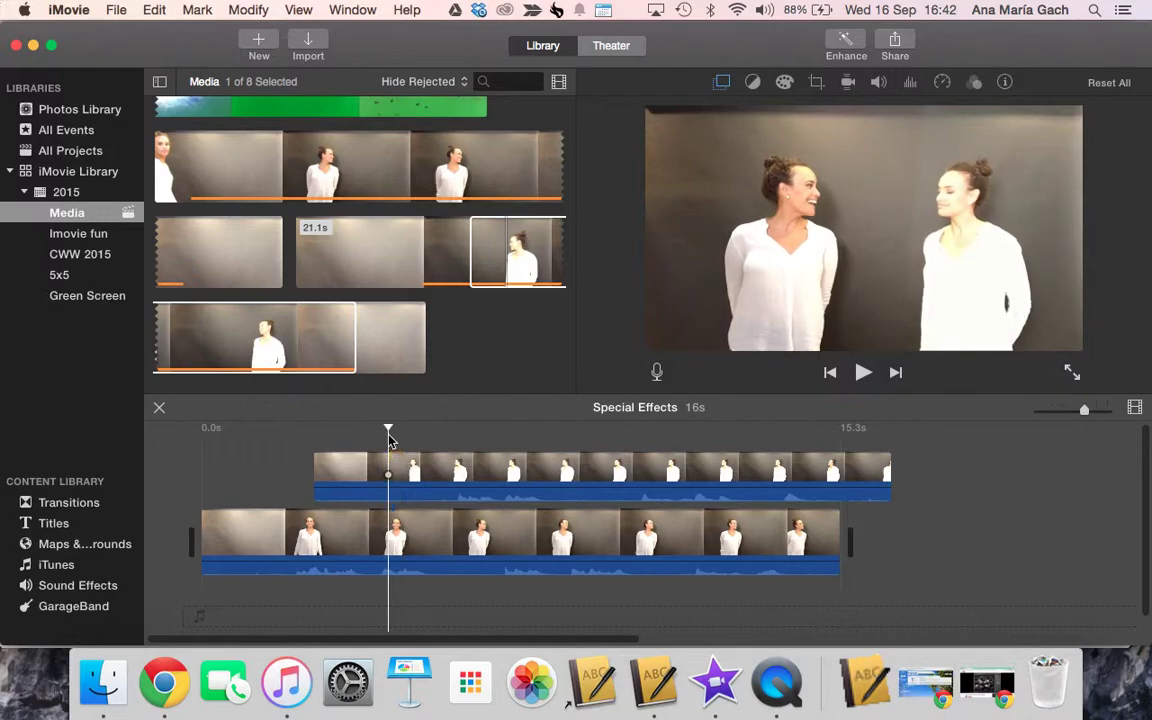
pyautogui.moveTo(437, 472)
pyautogui.mouseDown()
pyautogui.moveTo(450, 470)
pyautogui.moveTo(432, 470)
pyautogui.mouseUp()
pyautogui.click(291, 470)
pyautogui.press('space')
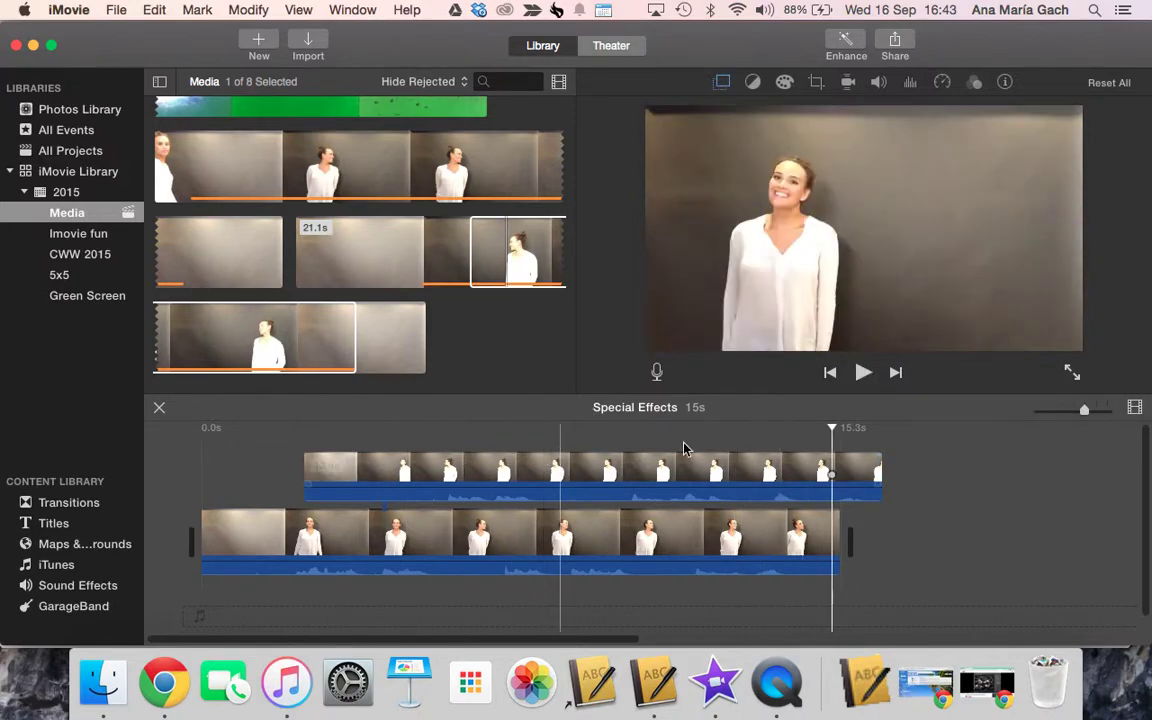
pyautogui.moveTo(834, 428); pyautogui.dragTo(598, 455)
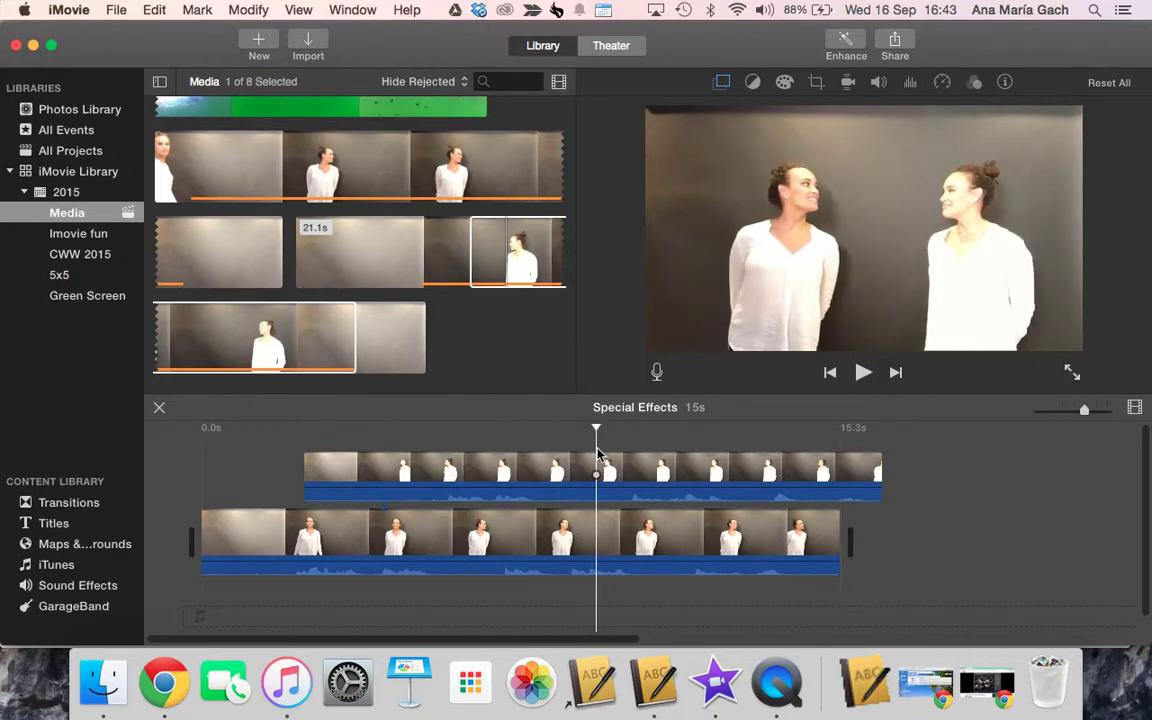
# Open the File export settings for Special Effects: Video and Audio, 1280 x 720, High quality.
pyautogui.click(897, 44)
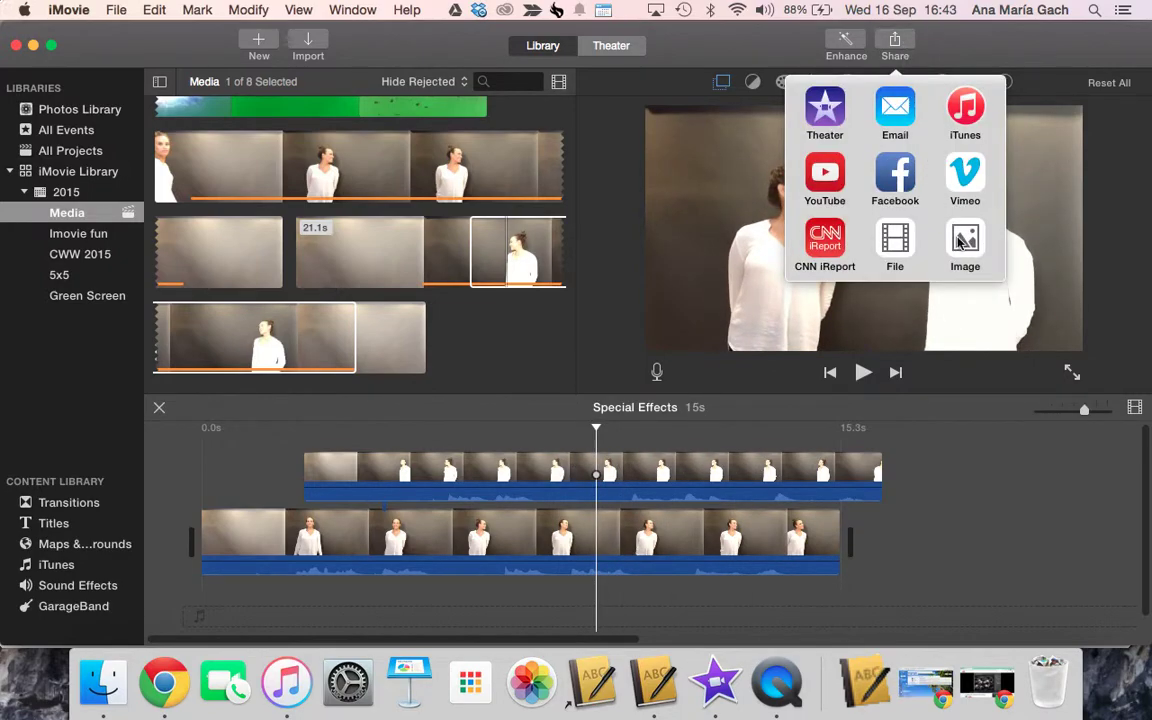
pyautogui.click(905, 253)
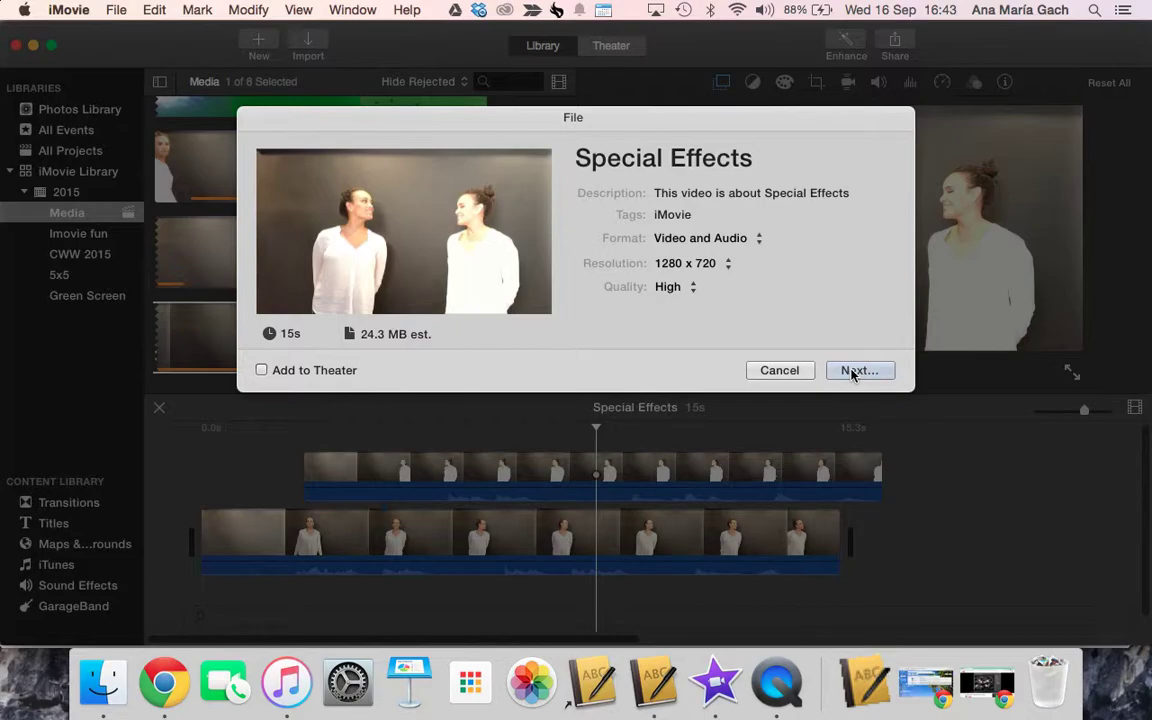
# Title the export 'Cloning' and save it to the Movies folder.
pyautogui.click(755, 158)
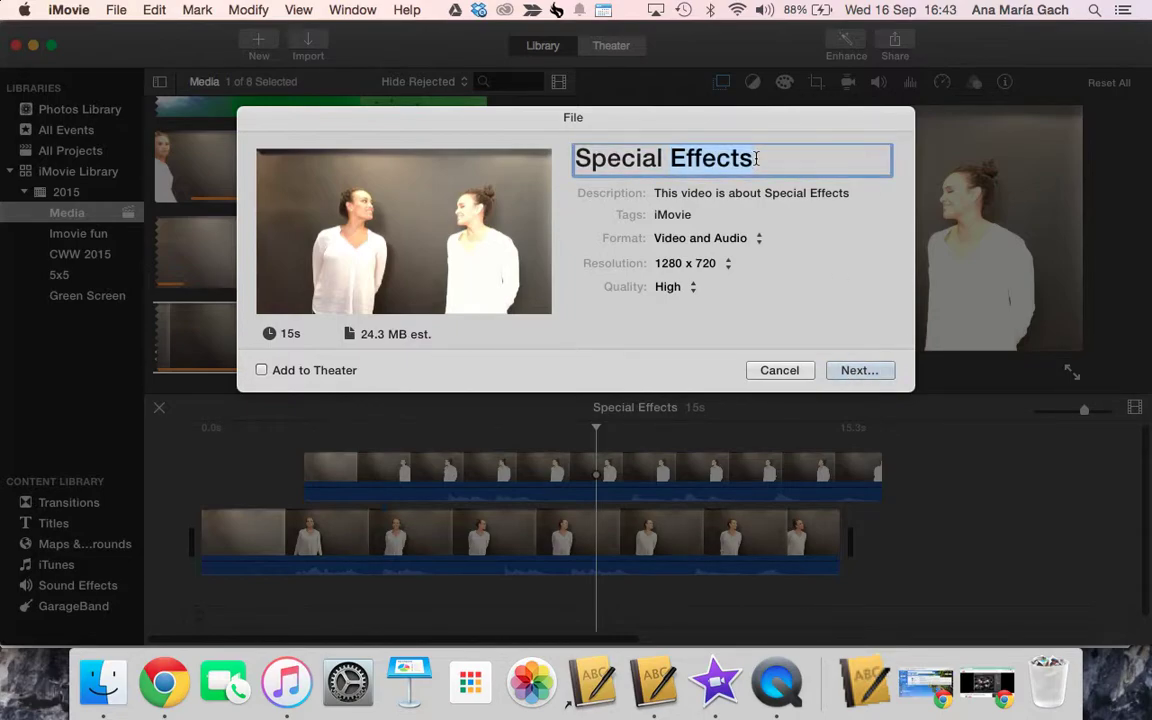
pyautogui.write('Clon')
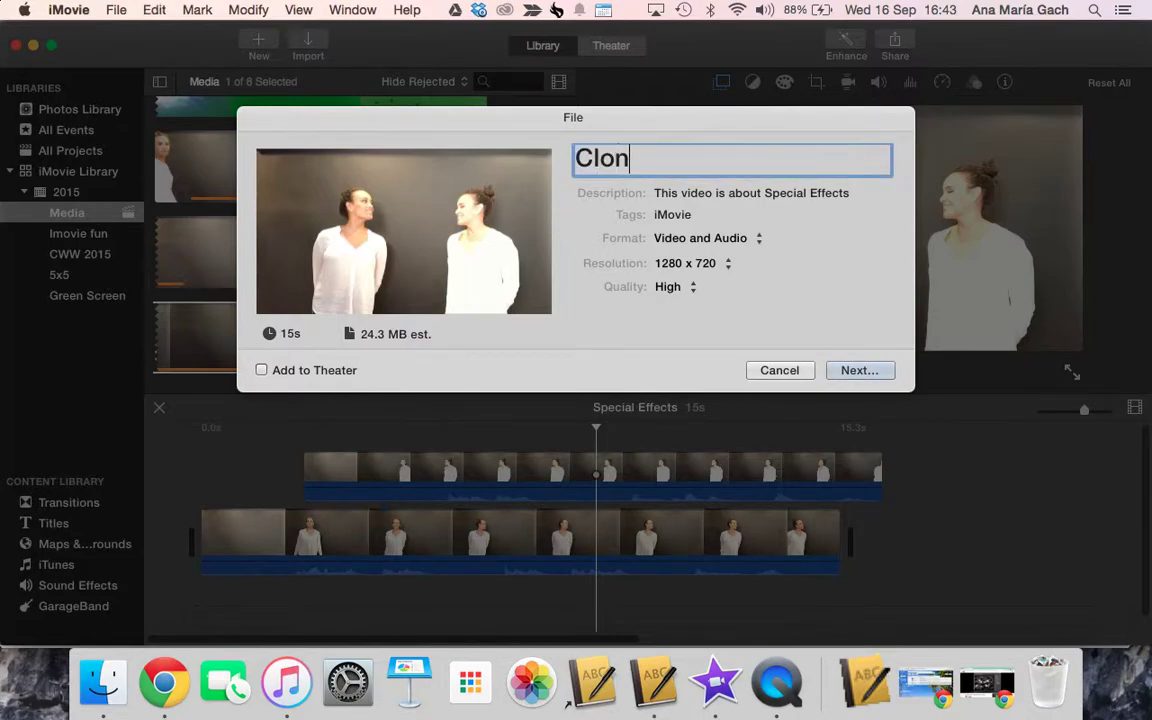
pyautogui.write('ing')
pyautogui.click(849, 373)
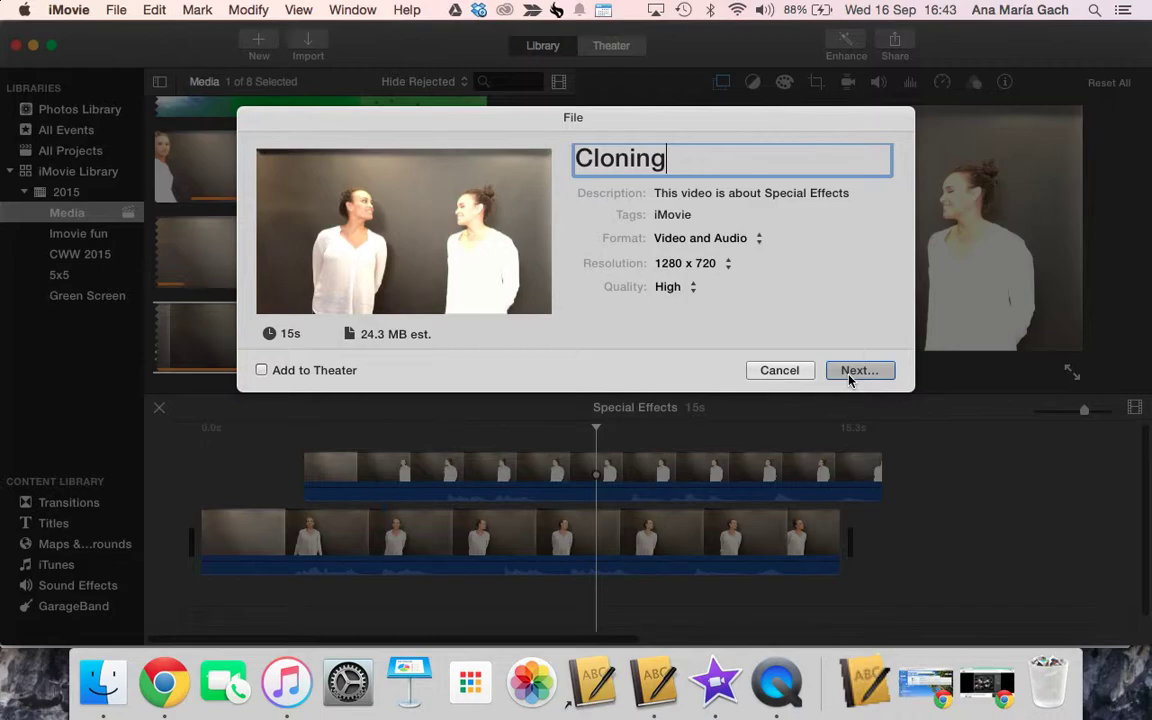
pyautogui.click(849, 375)
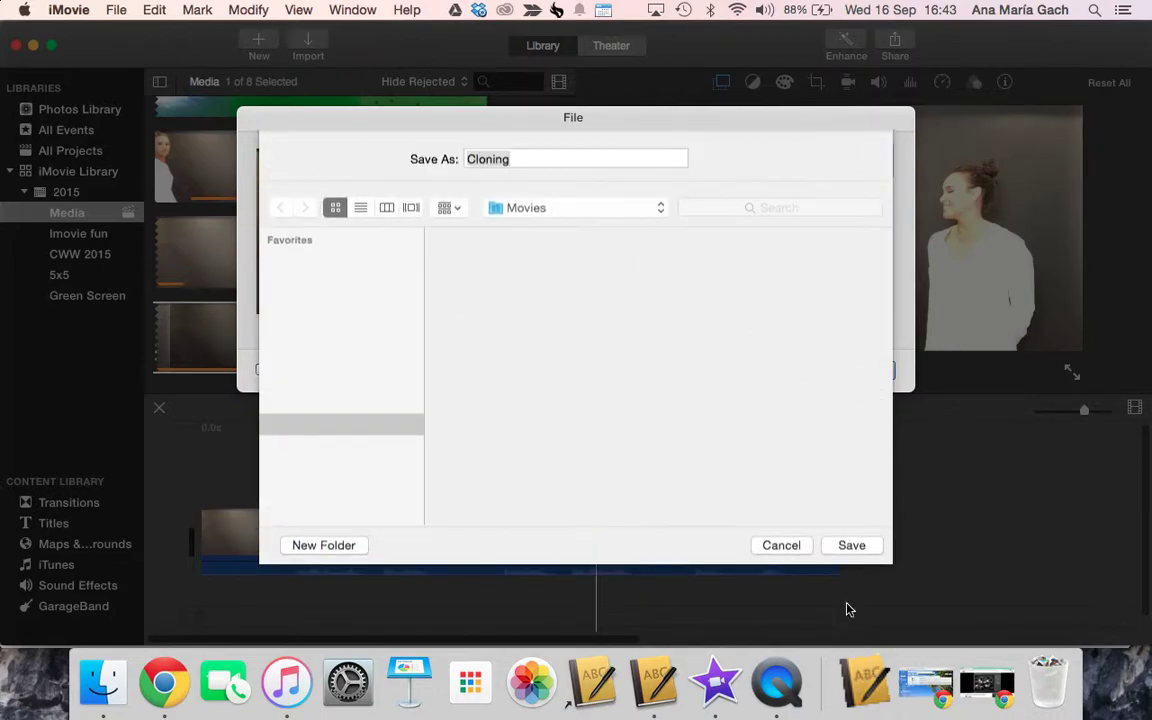
pyautogui.click(849, 547)
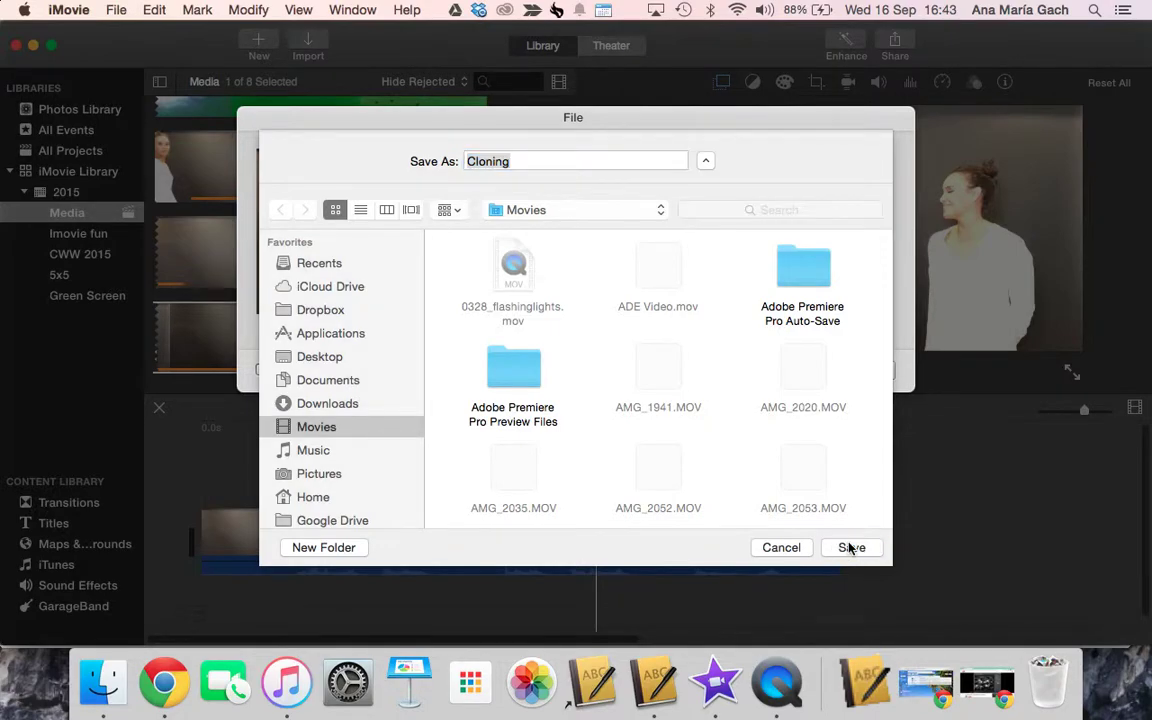